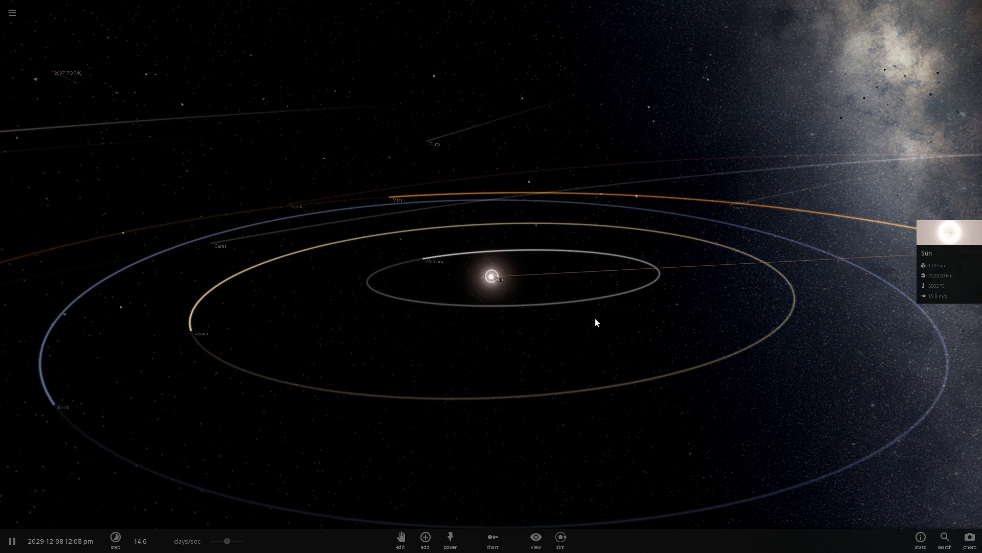
Select the Sun Nova Remnant, run the simulation and examine the particle cloud around it and the black hole
left_click_drag(594, 318, 536, 308)
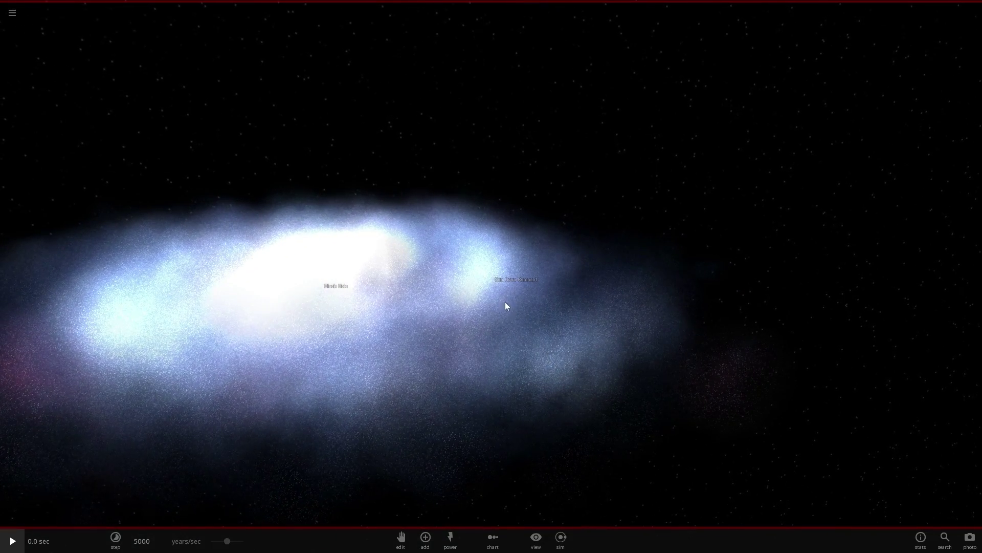
scroll(500, 299, "up", 3)
scroll(499, 296, "up", 6)
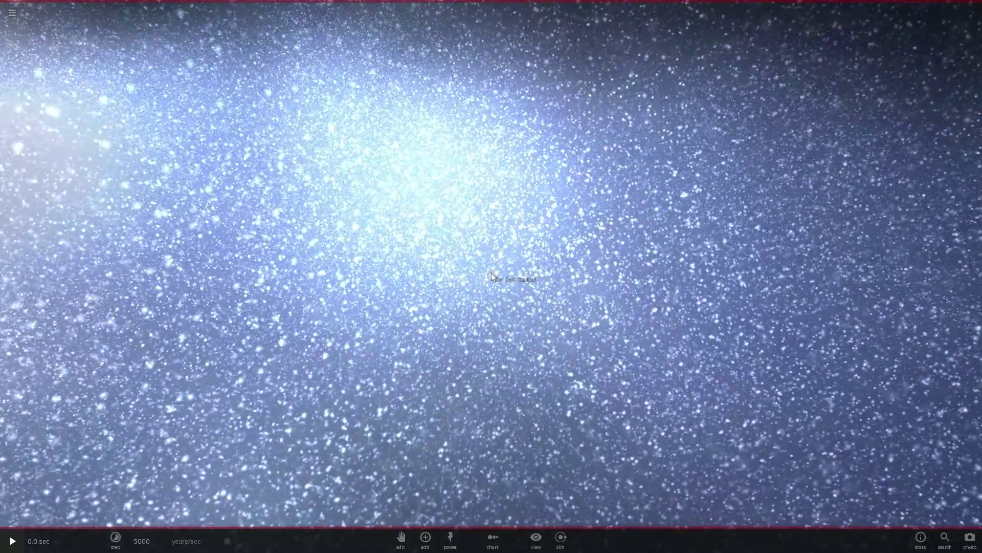
left_click(491, 275)
key("space")
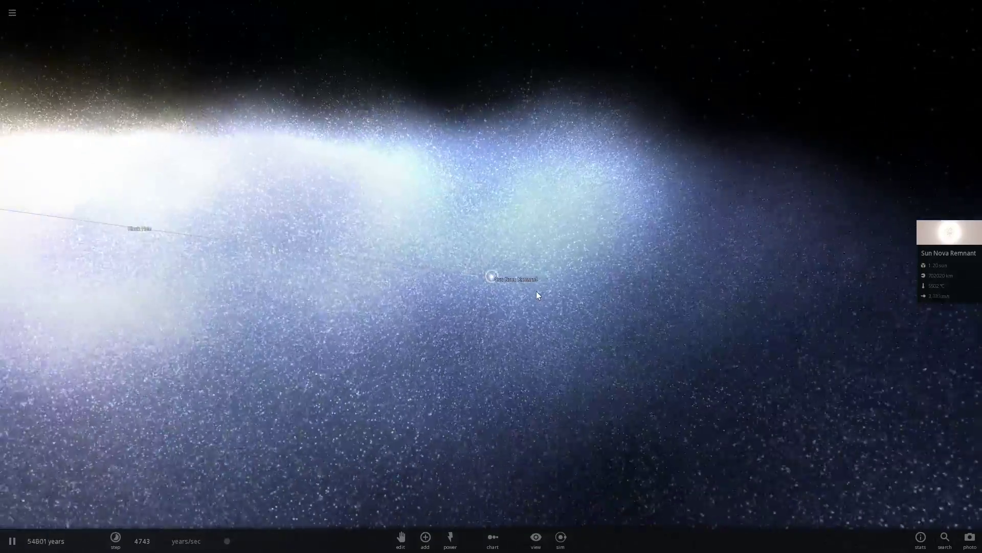
scroll(537, 292, "down", 3)
left_click_drag(510, 293, 455, 297)
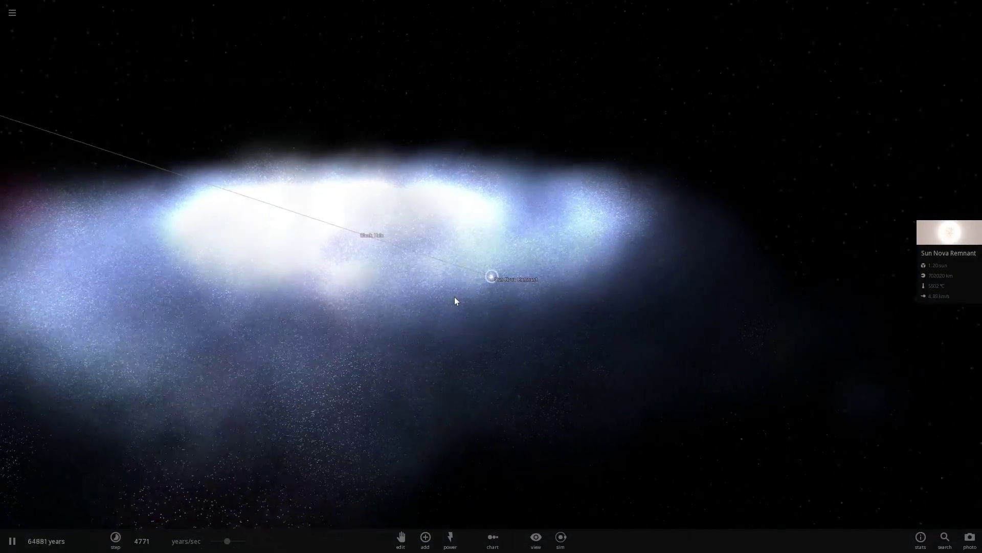
scroll(458, 302, "down", 5)
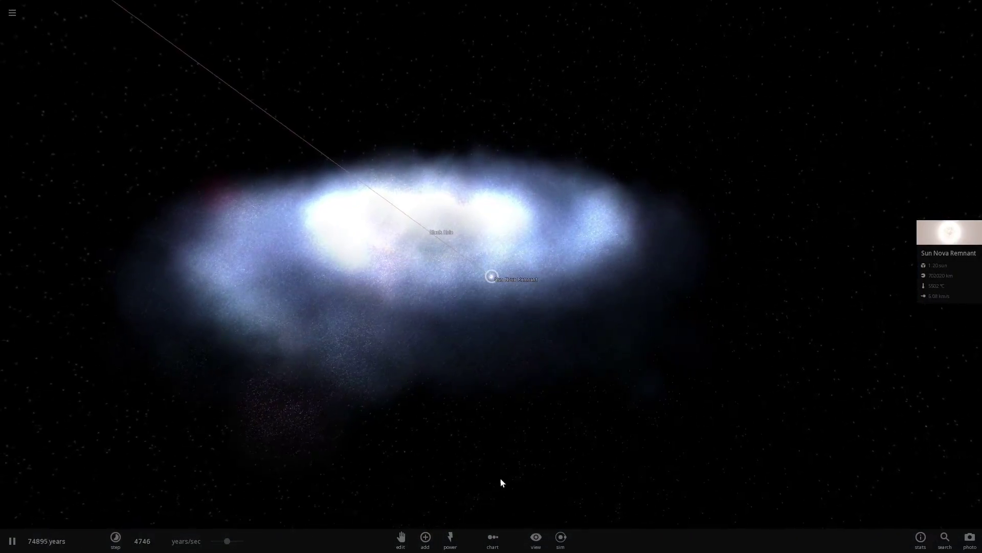
left_click_drag(519, 423, 325, 361)
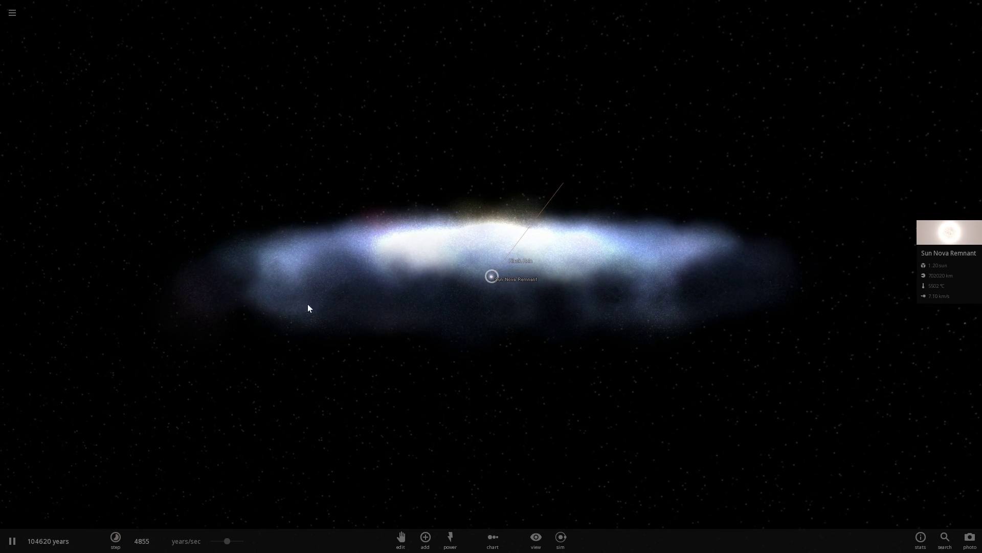
left_click(12, 21)
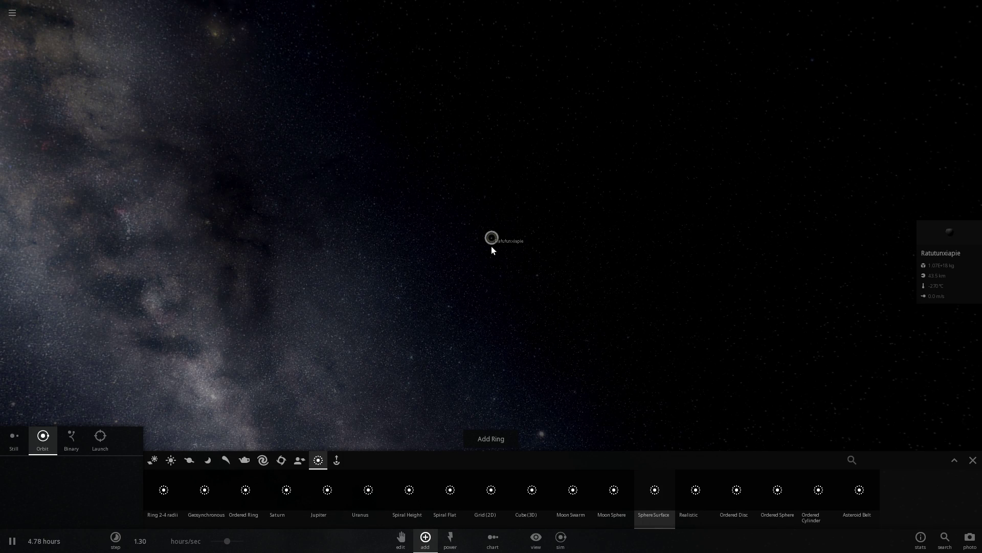
Customize the Sphere Surface ring preset with inner radius 1.5 and outer radius 10, and add it around the small body
left_click_drag(497, 247, 458, 251)
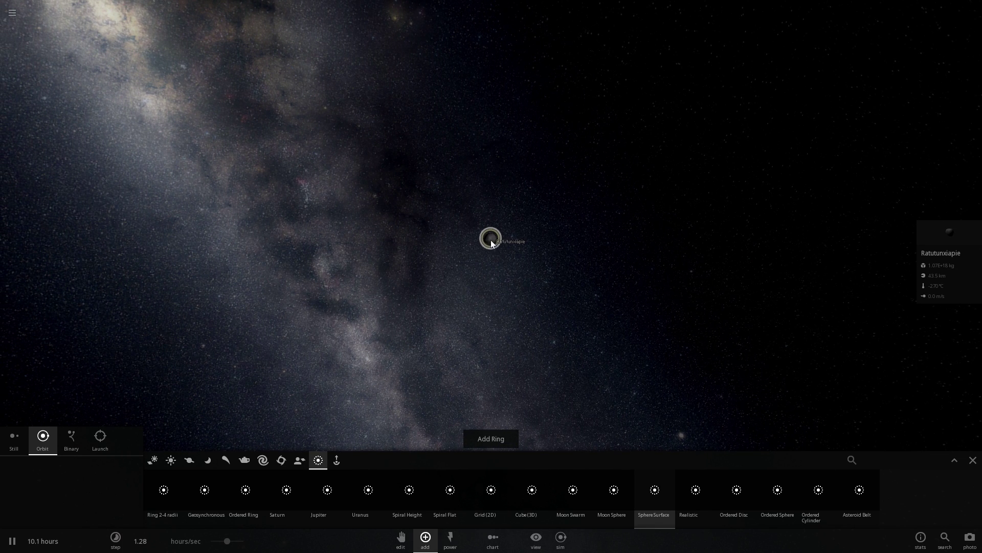
scroll(490, 238, "up", 3)
scroll(486, 241, "down", 1)
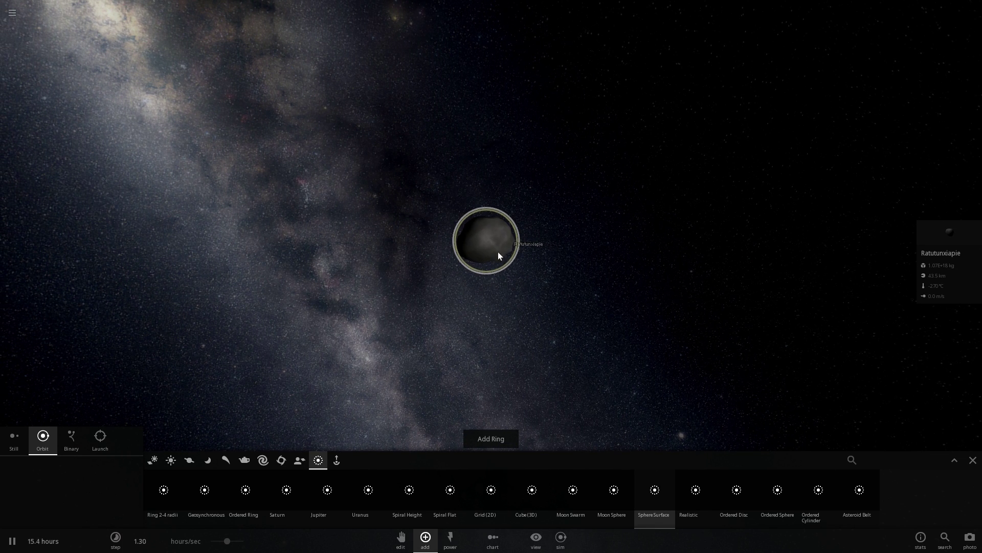
scroll(505, 248, "down", 2)
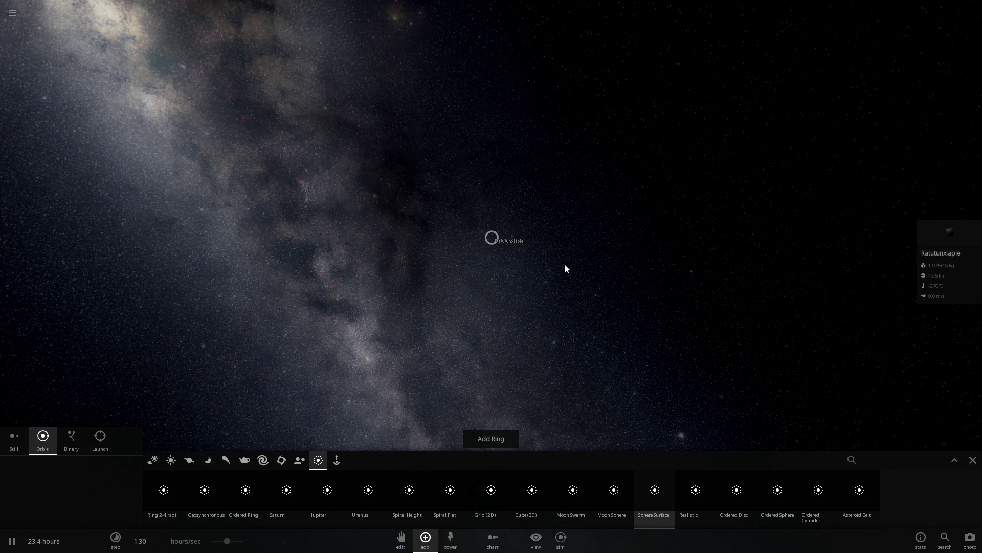
right_click_drag(565, 265, 468, 395)
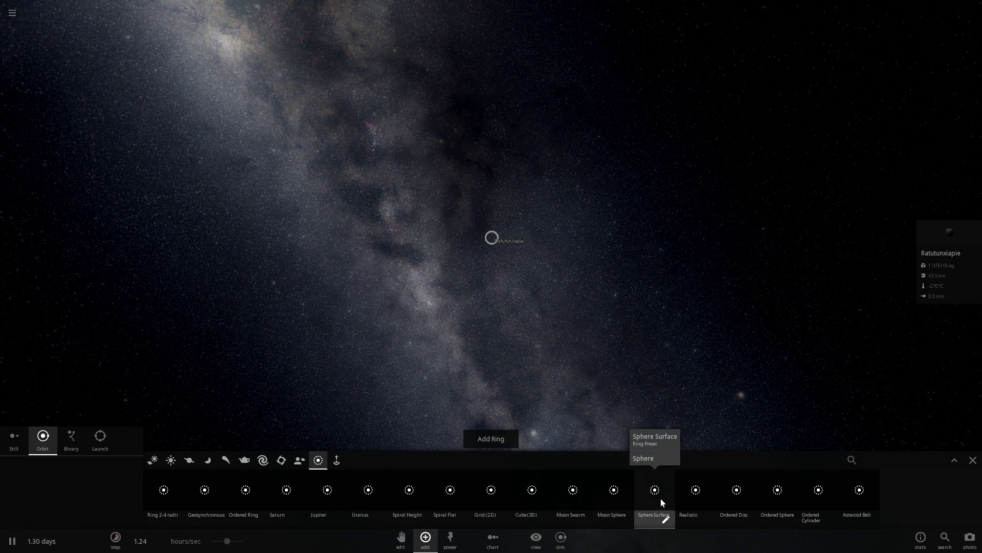
left_click(666, 520)
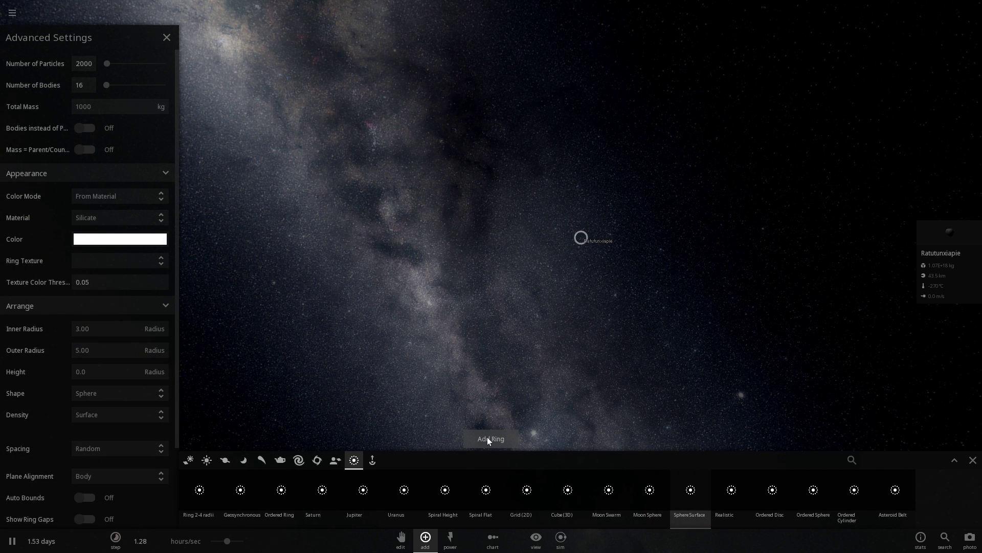
type("1.5")
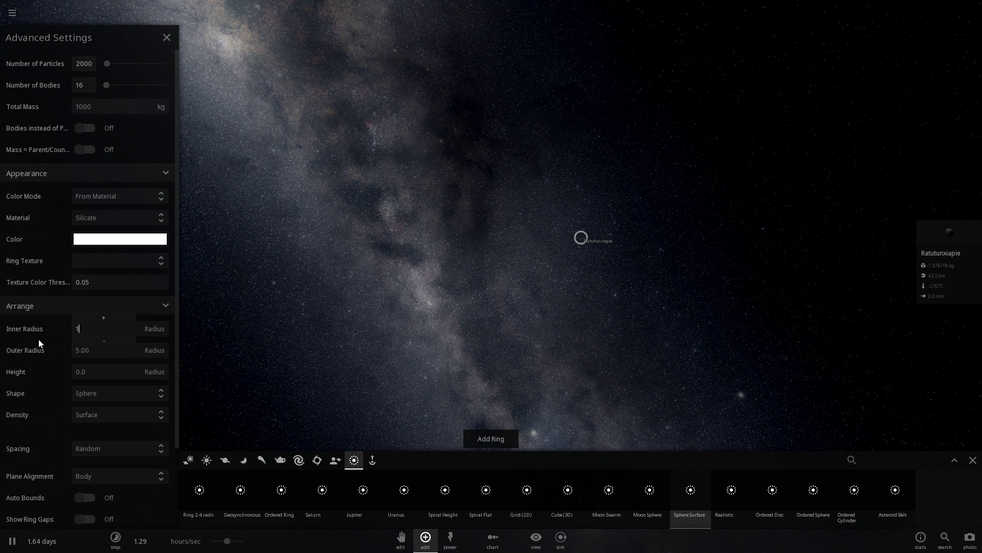
left_click(104, 353)
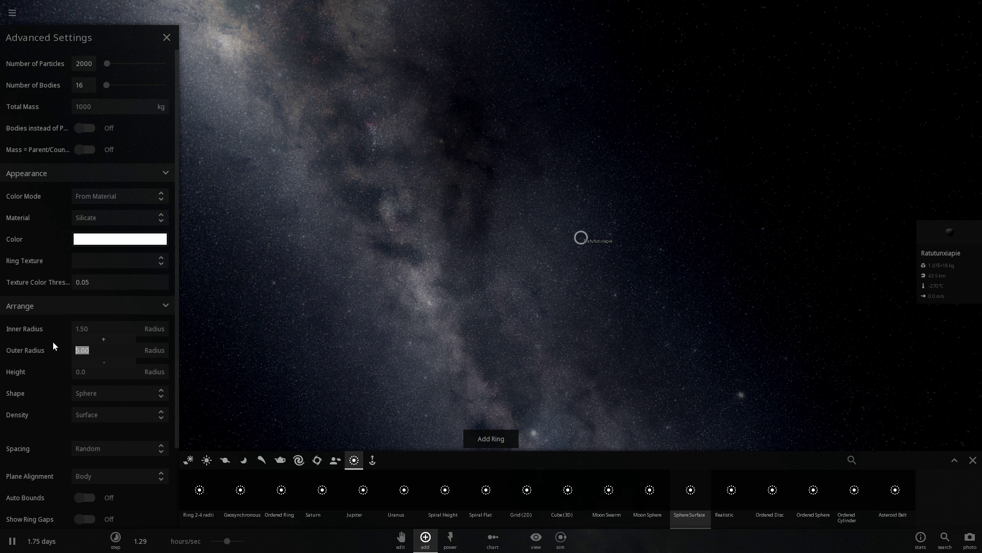
type("10")
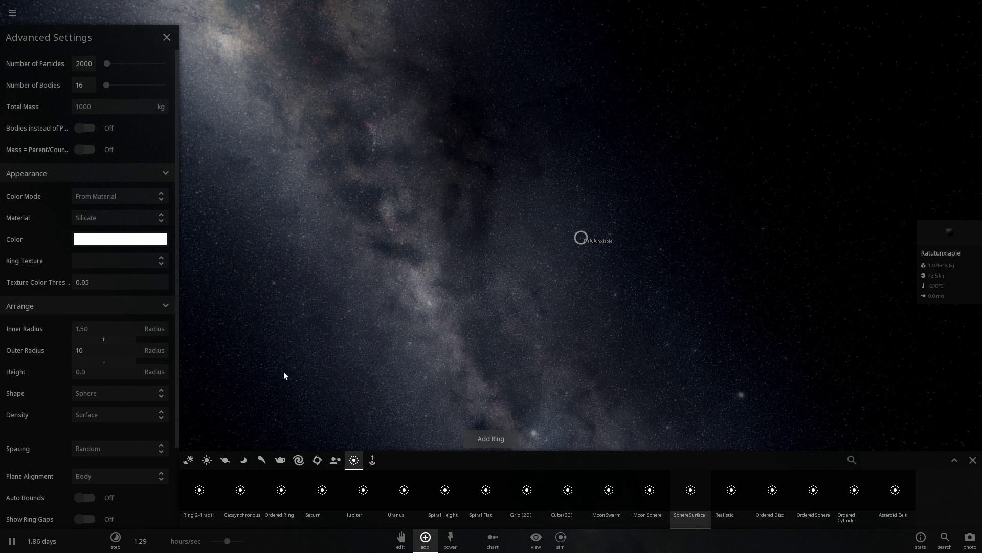
left_click(485, 439)
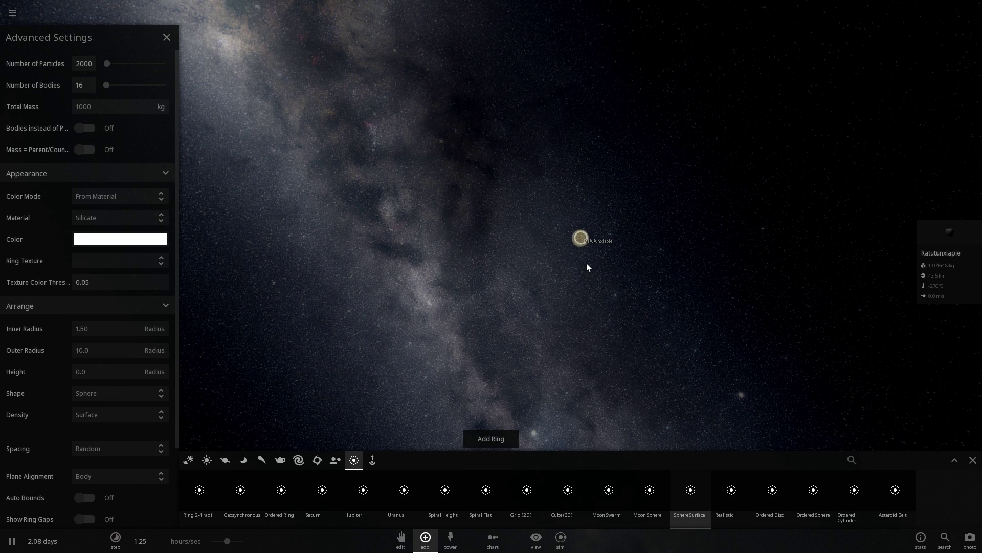
Change the ring's density to Fill and add another spherical ring around the small body
scroll(584, 263, "up", 5)
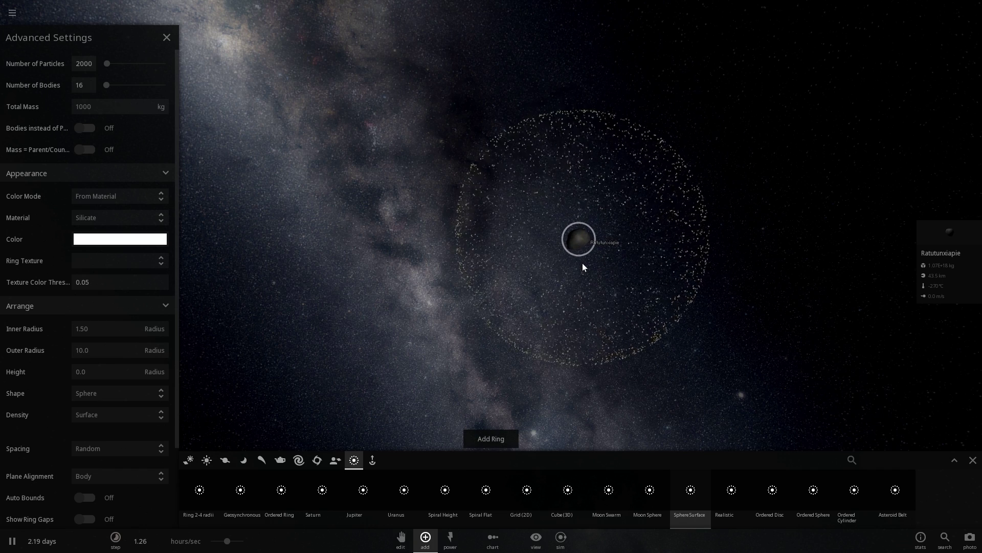
left_click(103, 420)
left_click(87, 398)
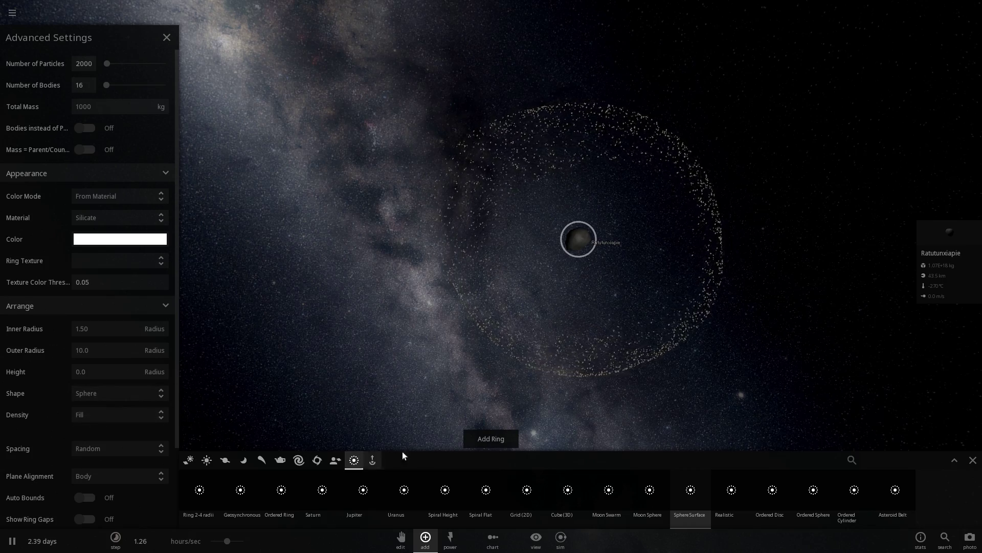
left_click(484, 438)
left_click_drag(555, 376, 536, 367)
right_click_drag(536, 369, 590, 238)
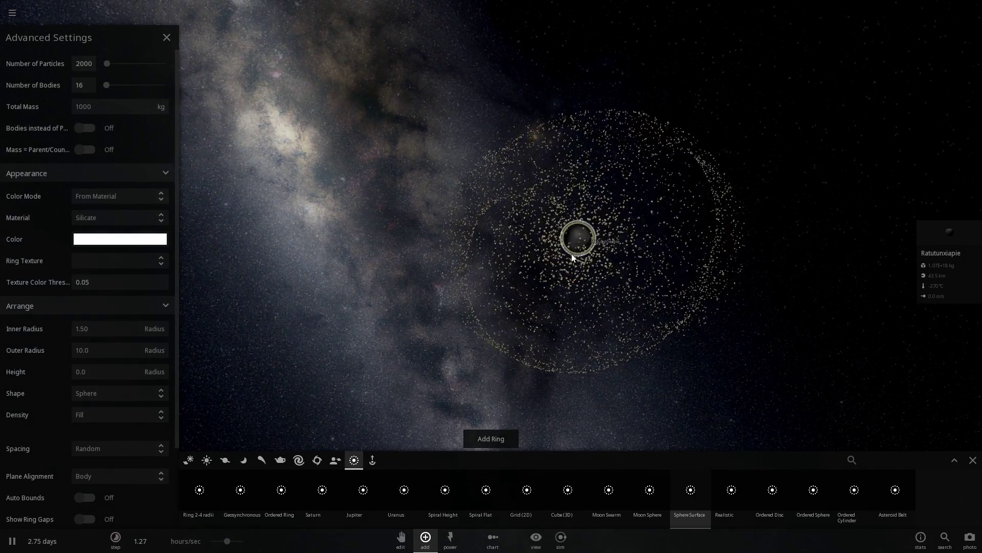
right_click_drag(613, 287, 580, 233)
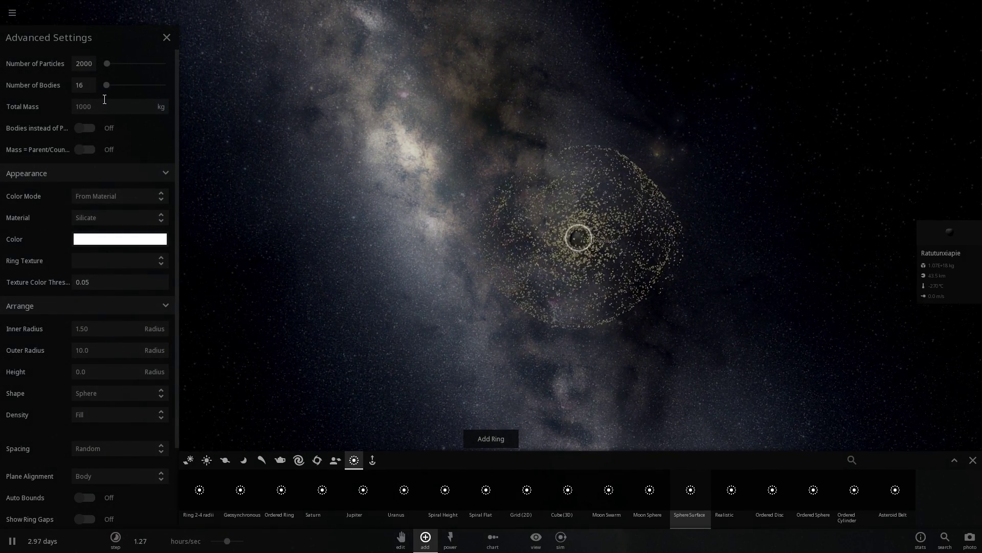
Set the ring's total mass to 1 moon and add the heavier silicate particle ring around the body
left_click(156, 107)
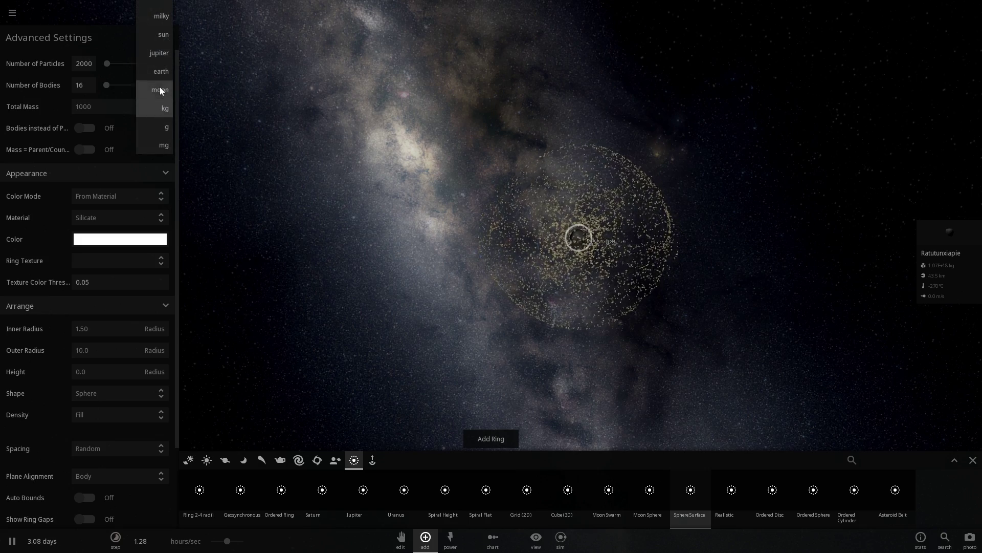
left_click(160, 87)
left_click(116, 107)
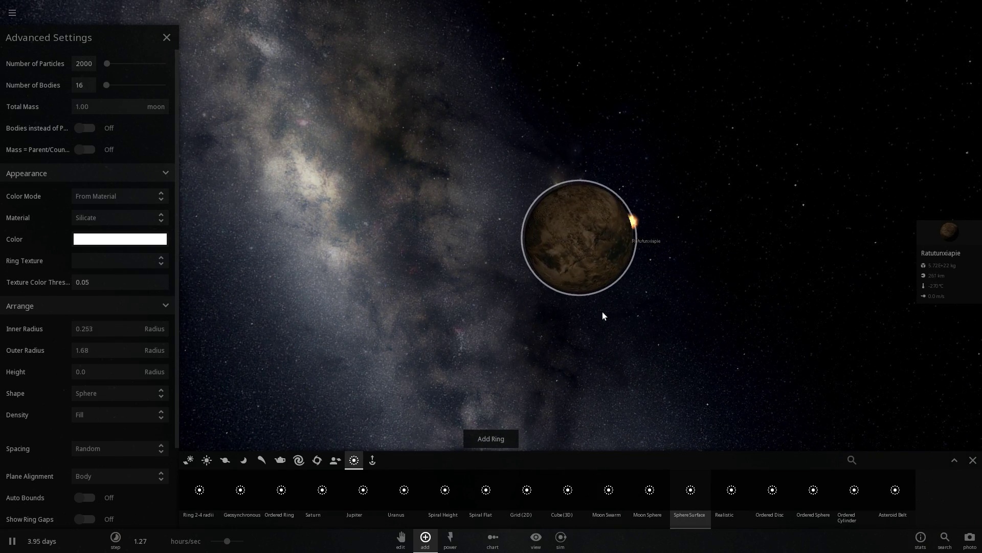
scroll(582, 321, "down", 5)
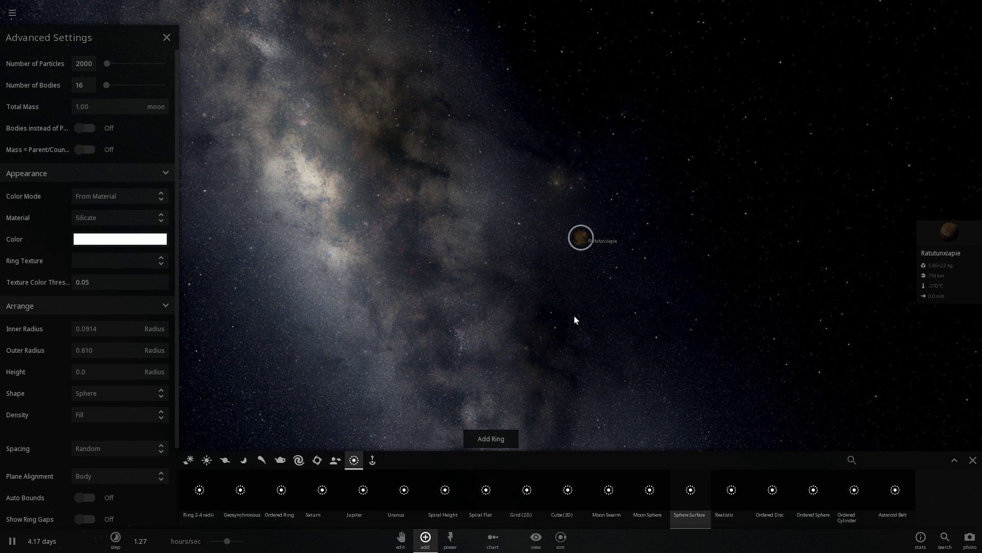
right_click_drag(591, 314, 571, 321)
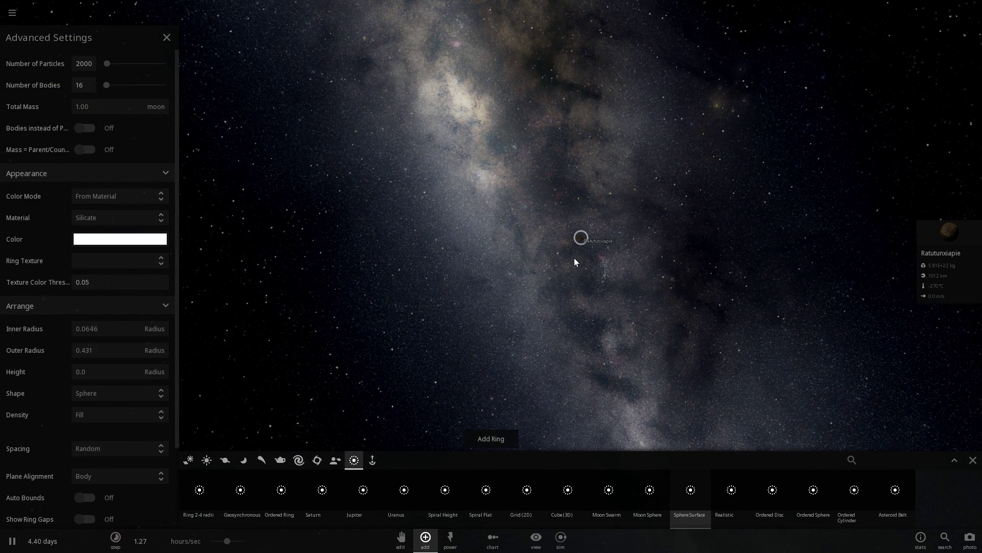
right_click_drag(593, 283, 568, 270)
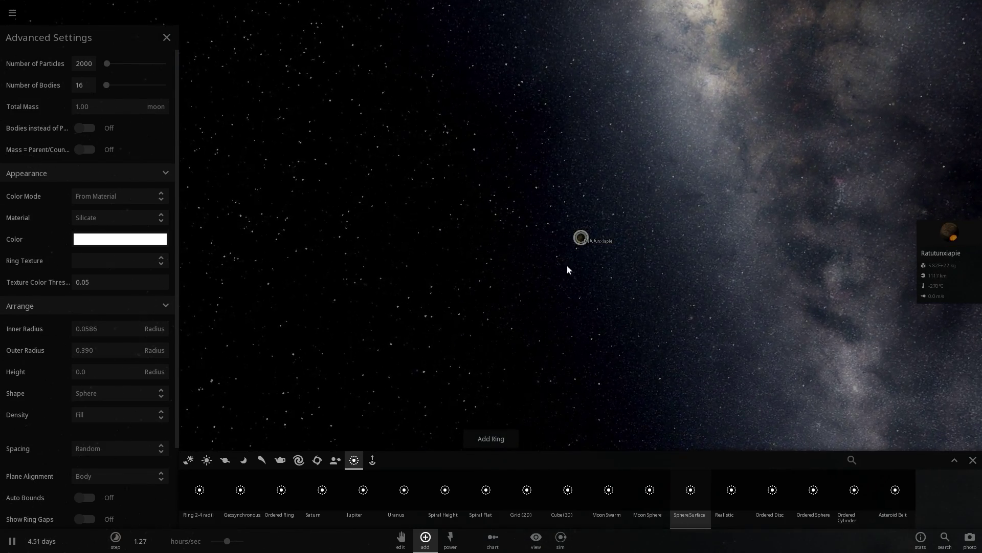
left_click(488, 439)
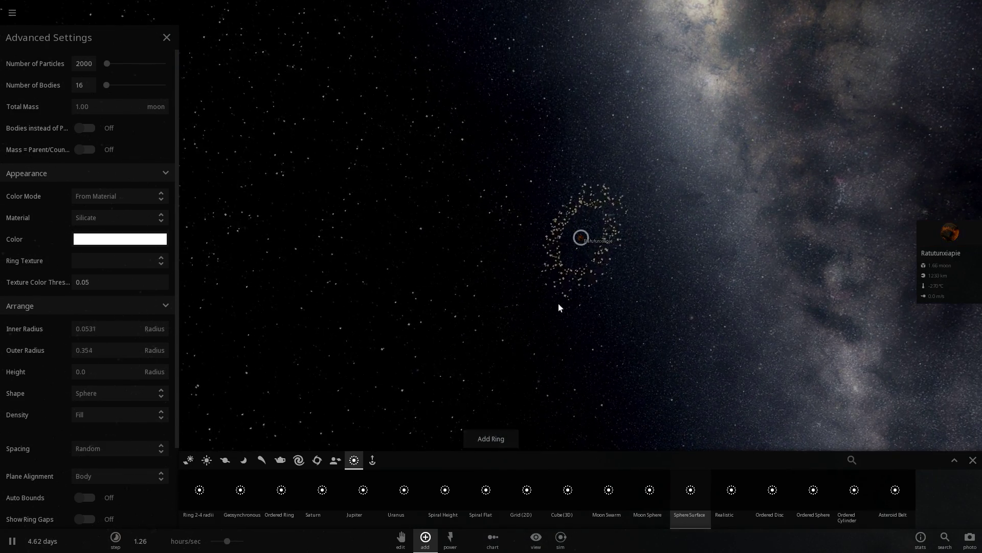
Set the ring's inner radius to 1.5 and outer radius to 20, and add another silicate ring around the body
key("ctrl+a")
type("1.5")
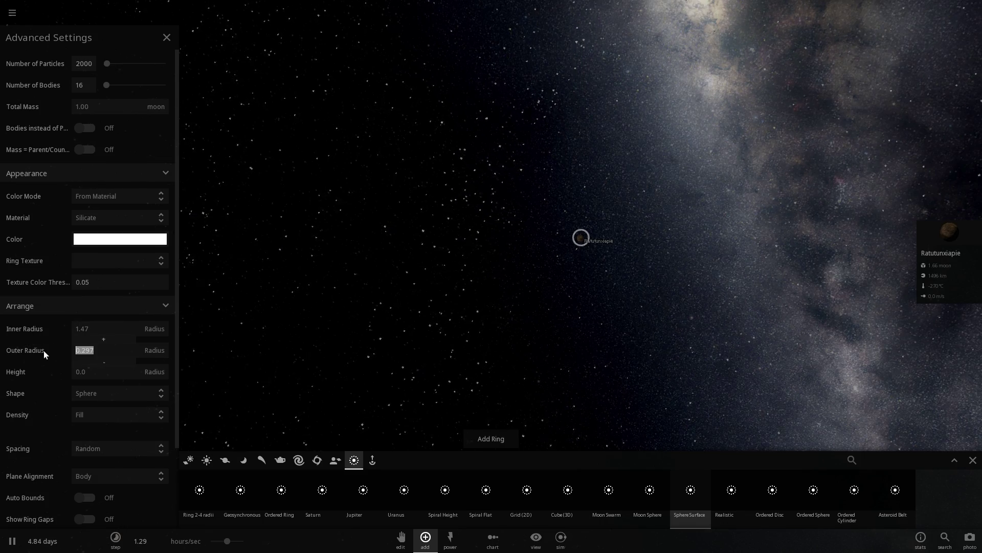
type("20")
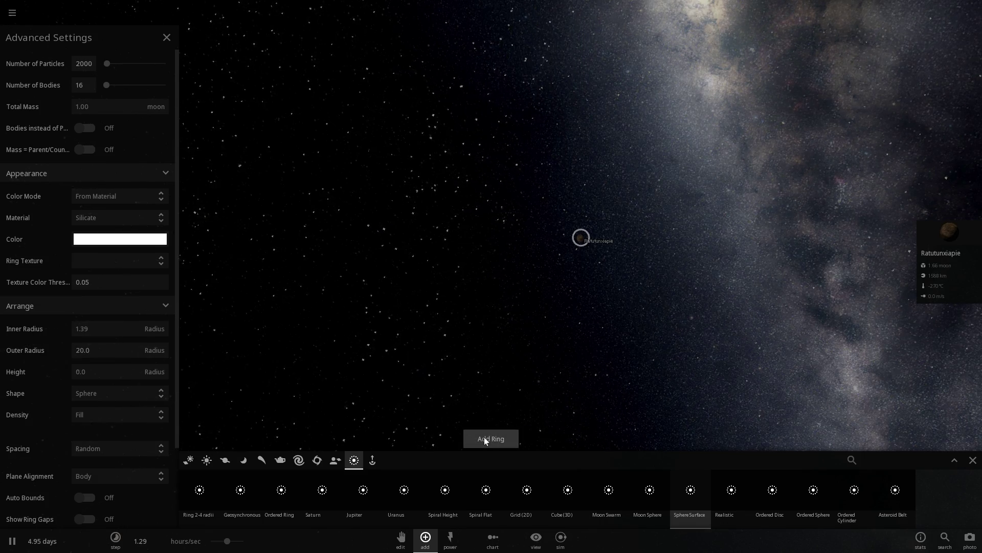
left_click(486, 438)
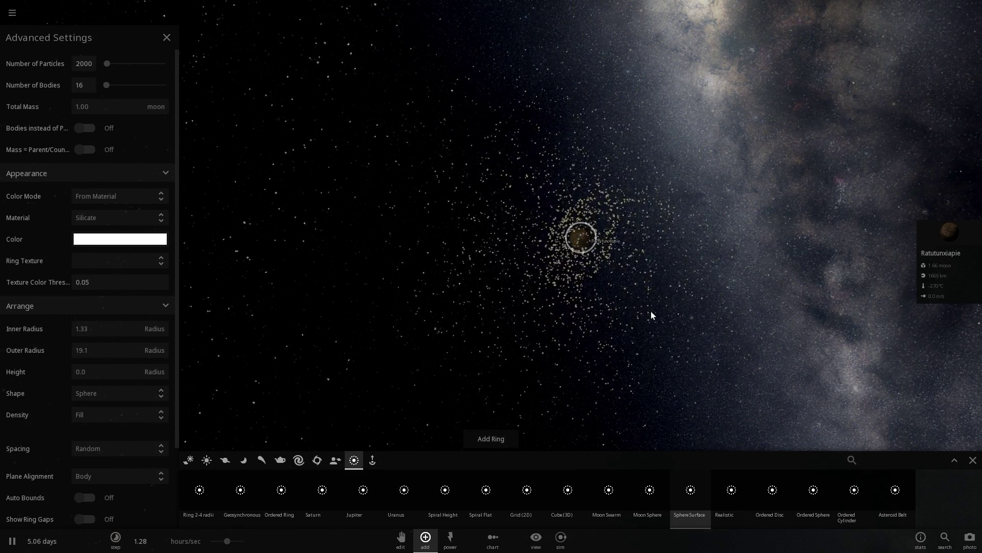
left_click_drag(651, 311, 423, 148)
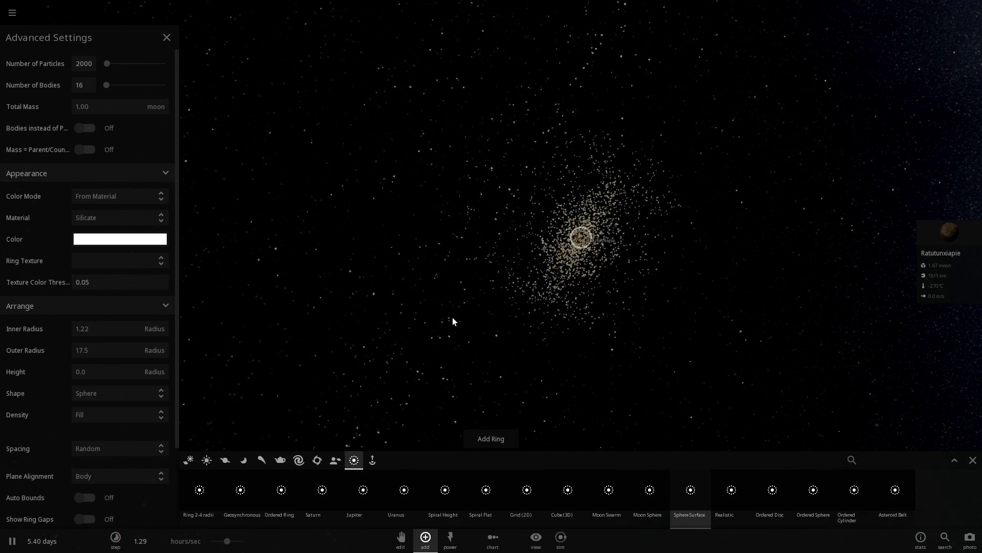
Change the ring material to Water and add a water particle ring around the body
left_click(117, 217)
left_click(102, 238)
left_click(496, 439)
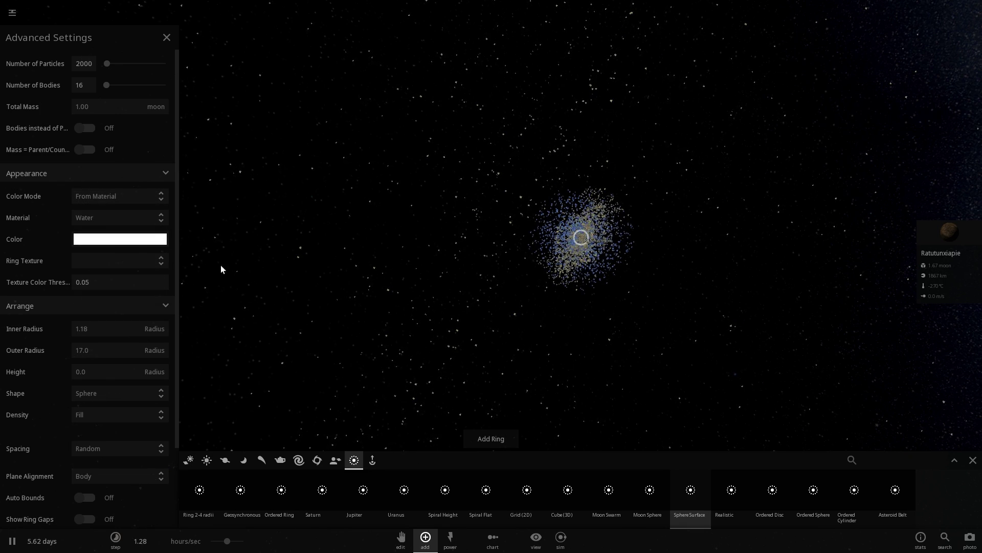
Change the ring material to Carbon Dioxide and add a carbon dioxide particle ring around the body
left_click(109, 222)
left_click(101, 256)
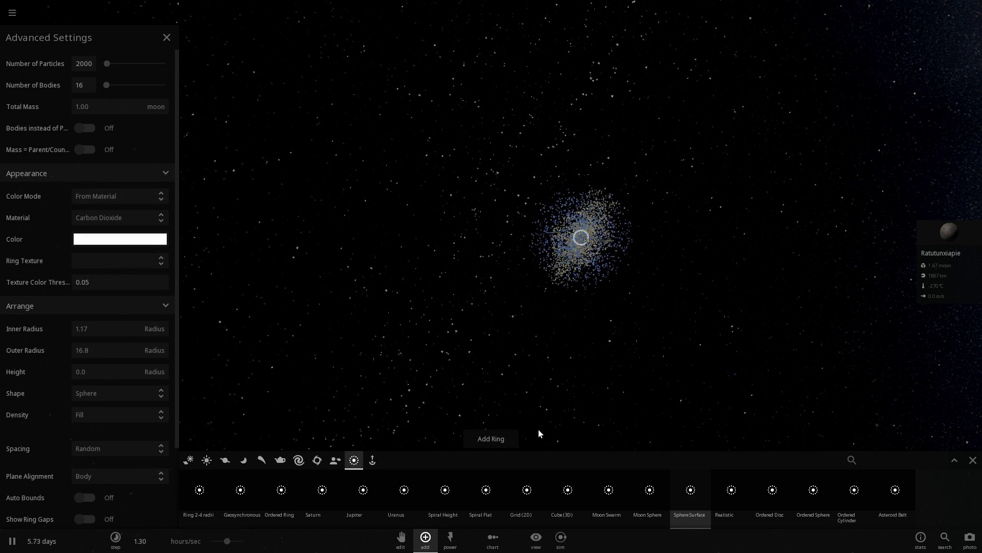
left_click(499, 439)
Add a particle ring with the material set to Hydrogen around the body and open the body's full properties
left_click(113, 224)
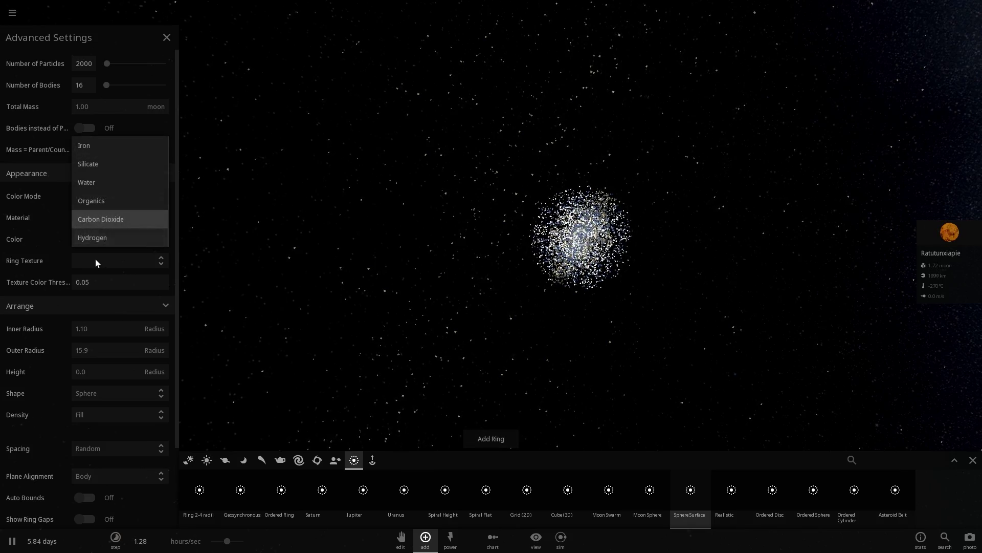
left_click(92, 238)
left_click(501, 438)
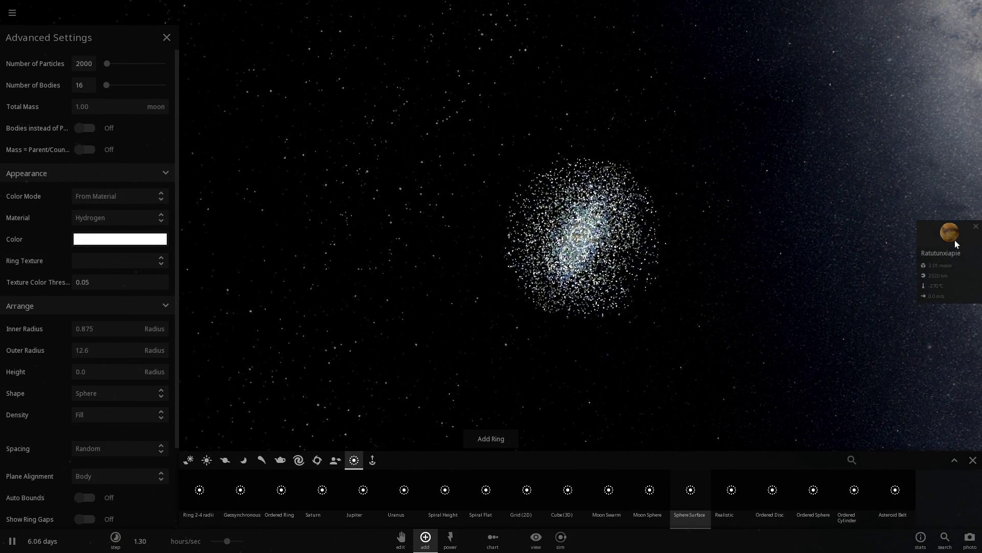
left_click(955, 241)
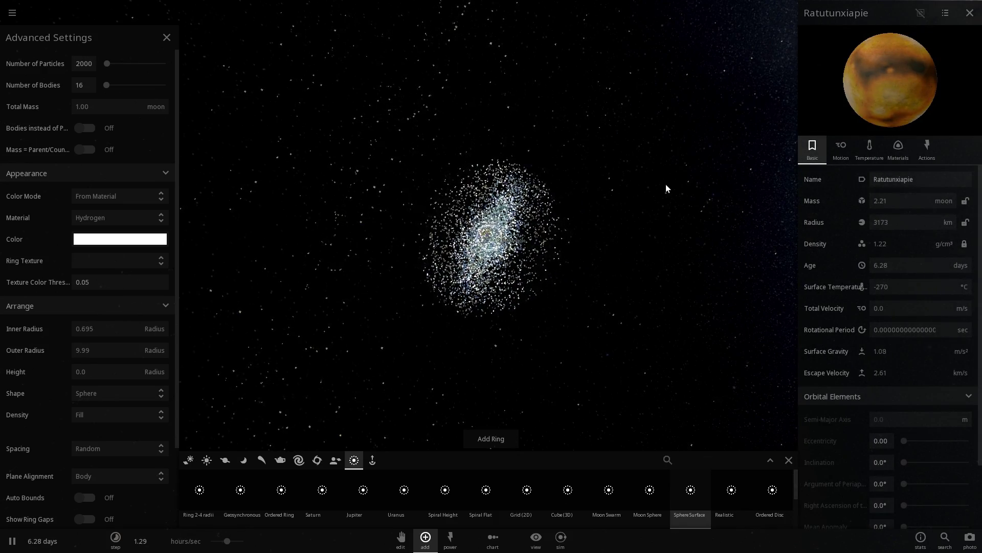
Examine the particle clouds accreting onto the body from several distances and show the graph of its mass
scroll(544, 238, "up", 3)
mouse_move(545, 238)
left_mouse_down()
mouse_move(641, 245)
mouse_move(547, 250)
left_mouse_up()
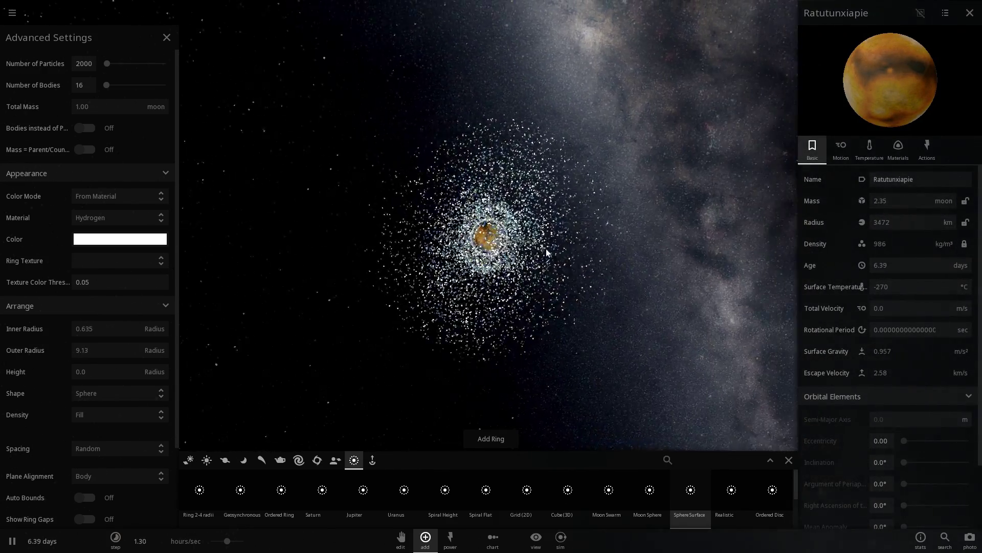
scroll(504, 246, "up", 3)
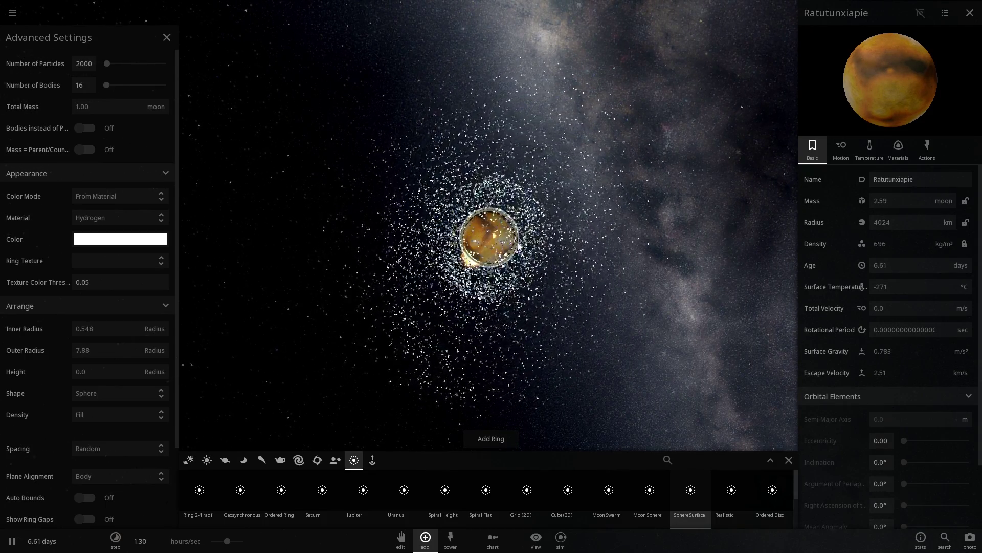
scroll(496, 316, "down", 3)
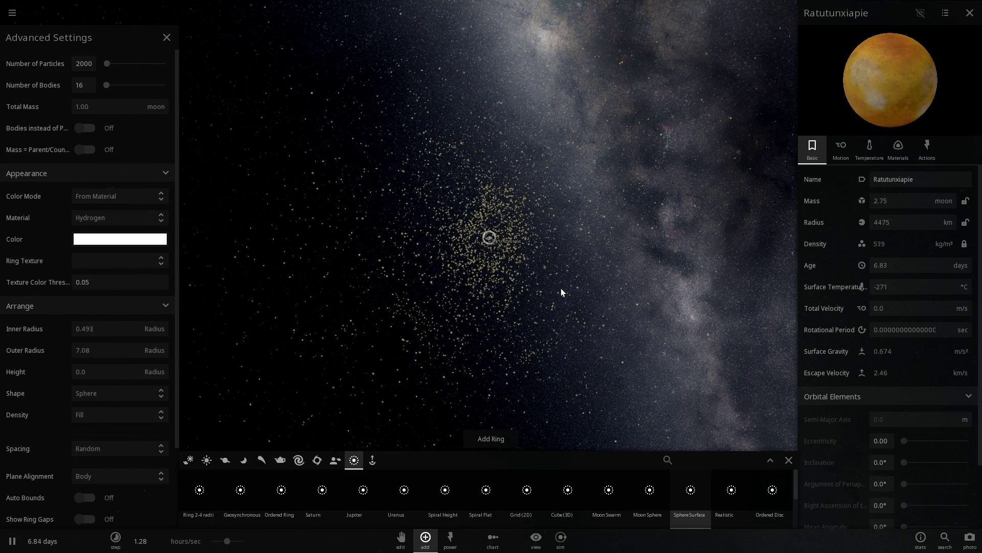
left_click(507, 249)
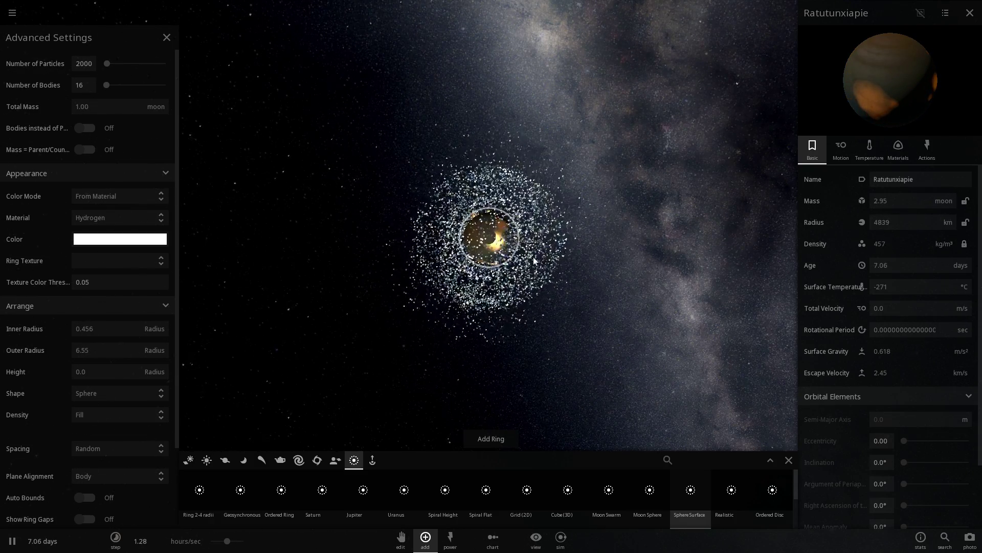
left_click_drag(519, 264, 448, 251)
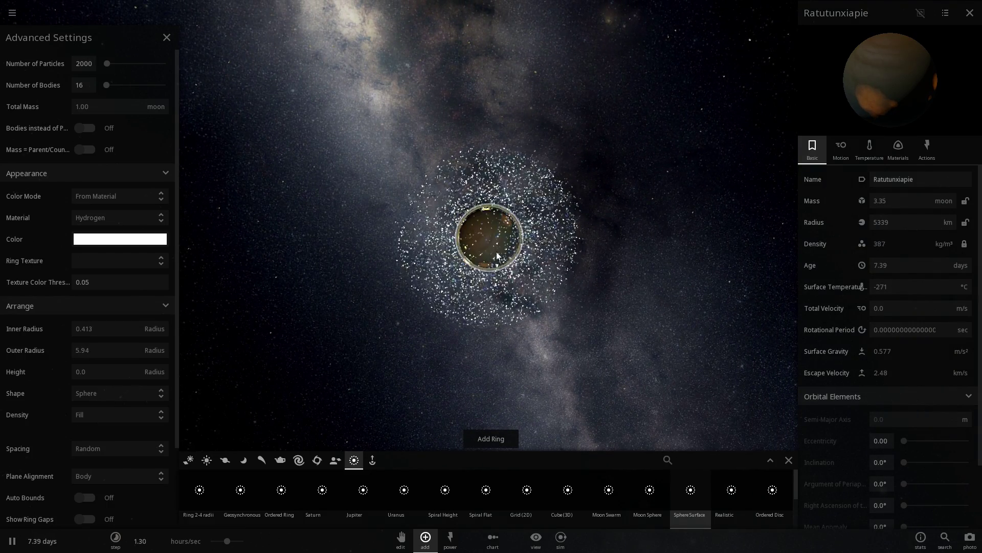
scroll(512, 250, "up", 4)
scroll(510, 253, "down", 3)
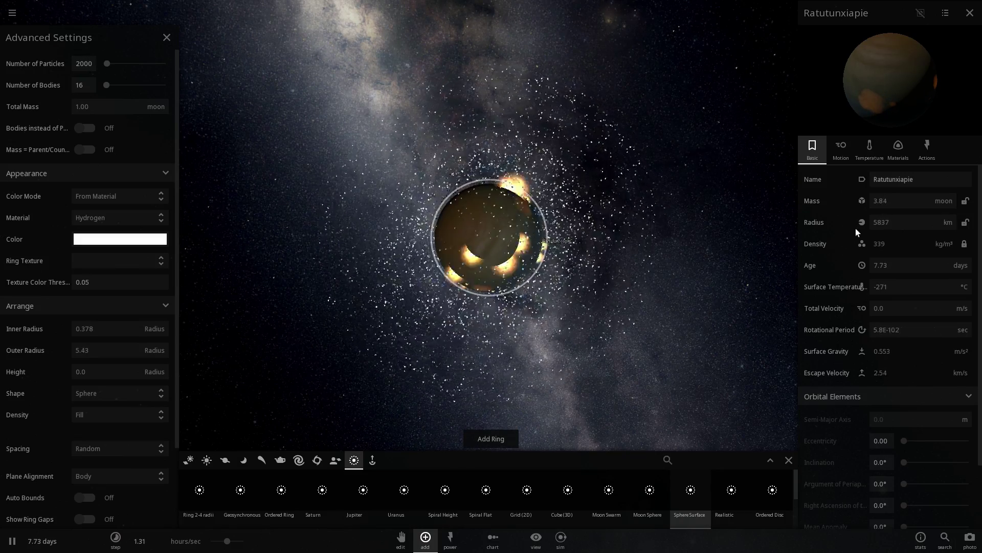
left_click(860, 202)
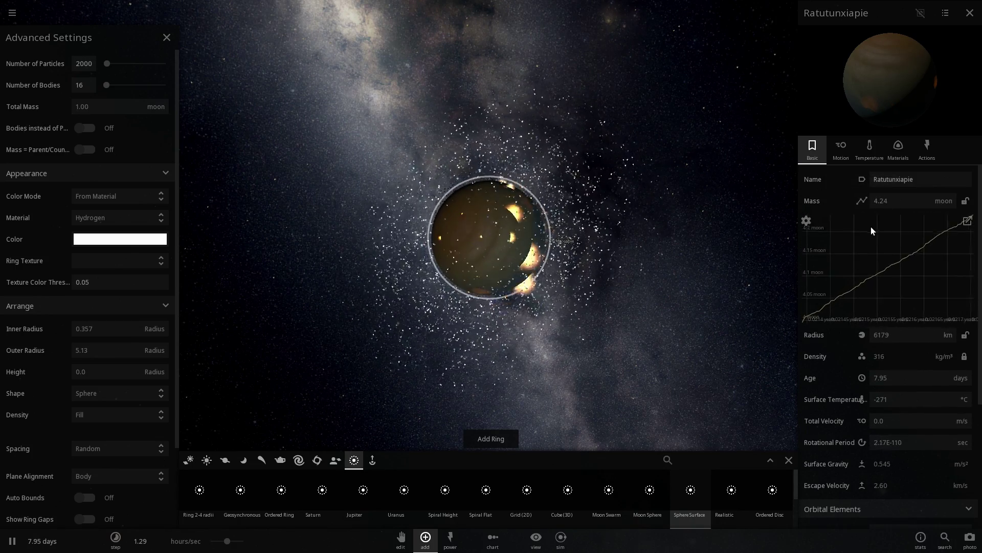
Set the ring's inner radius to 1.5, outer radius to 20 and total mass to 100 moon, and add this hydrogen ring around the body
left_click_drag(102, 328, 69, 329)
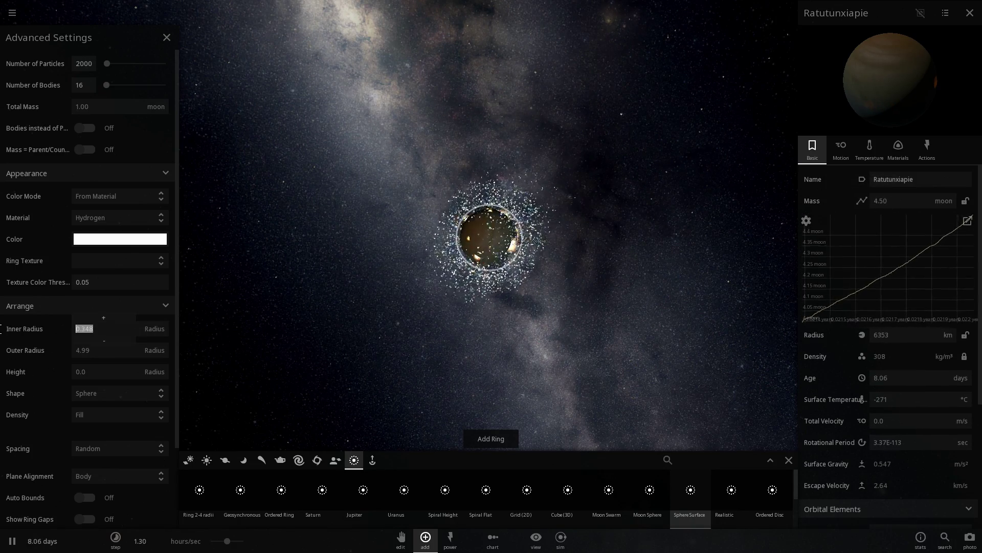
type("1.5")
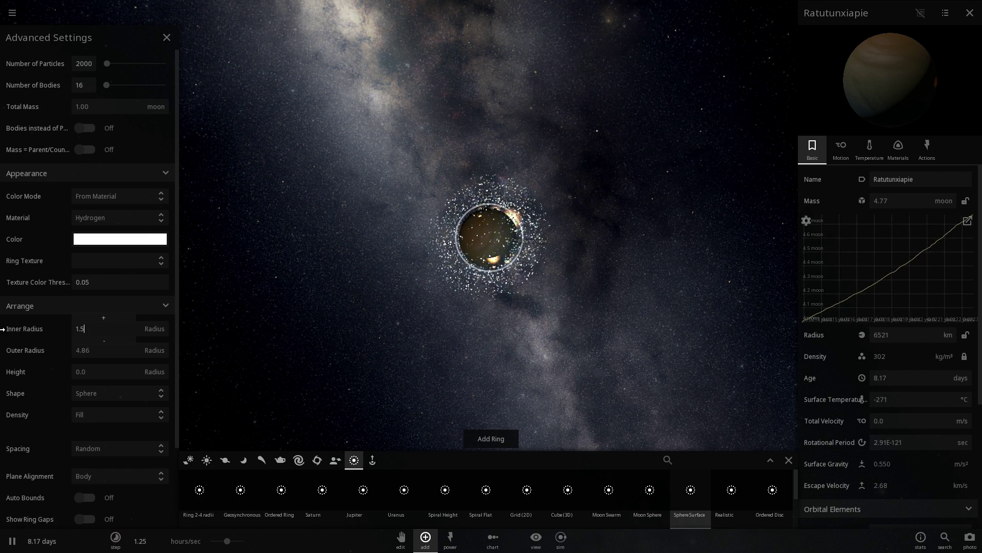
type("20")
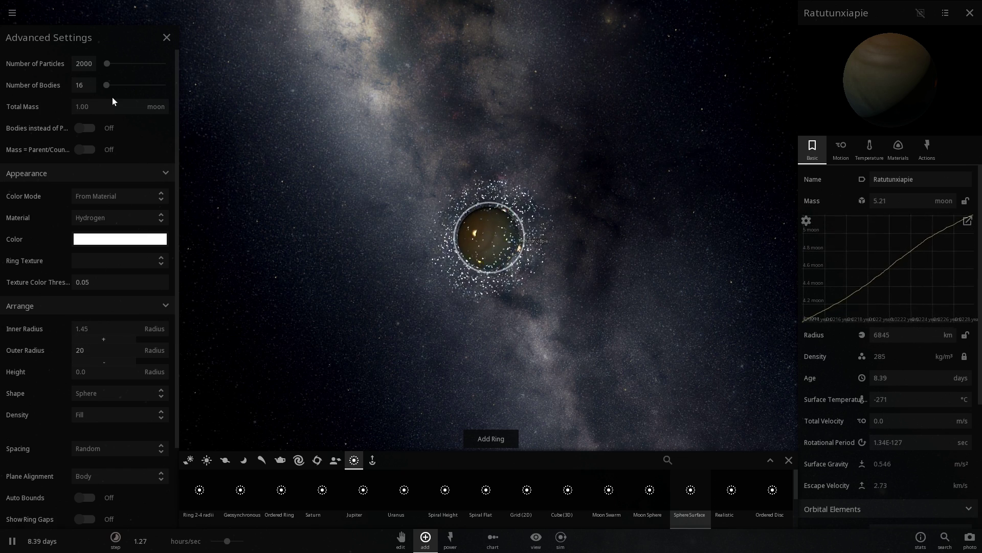
left_click(73, 109)
type("100")
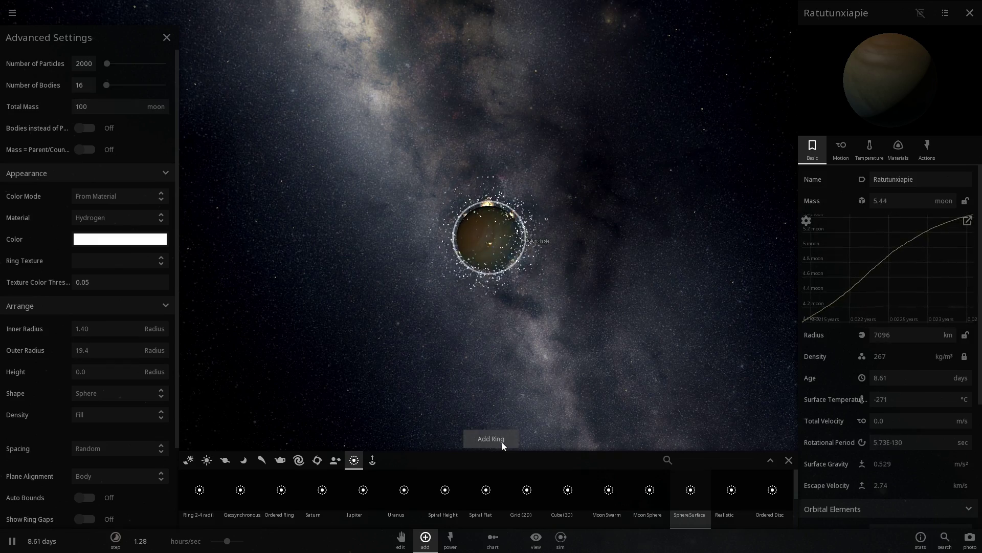
left_click(508, 336)
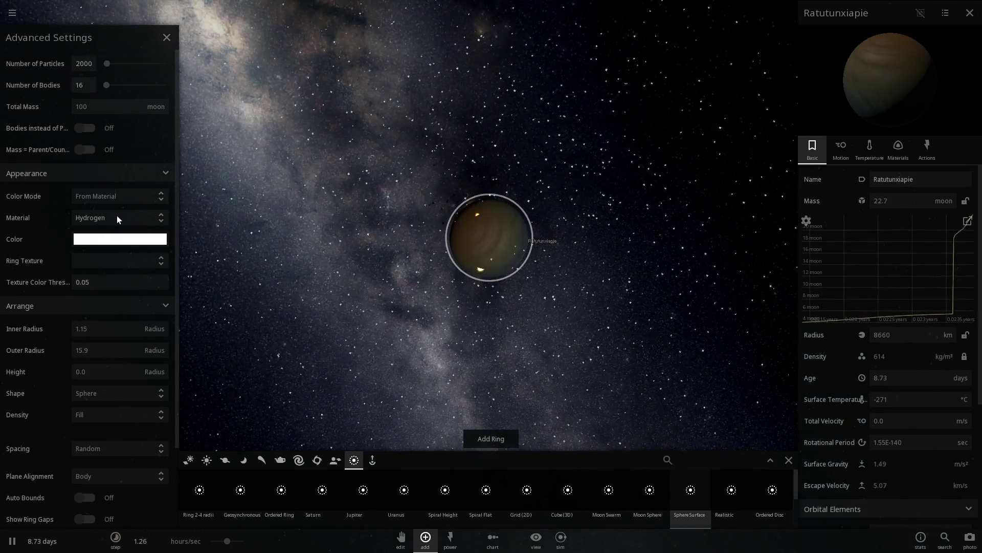
Examine the growing body from several angles while the hydrogen cloud accretes, and check its motion properties
left_click_drag(240, 280, 443, 299)
scroll(305, 278, "down", 5)
scroll(449, 270, "up", 3)
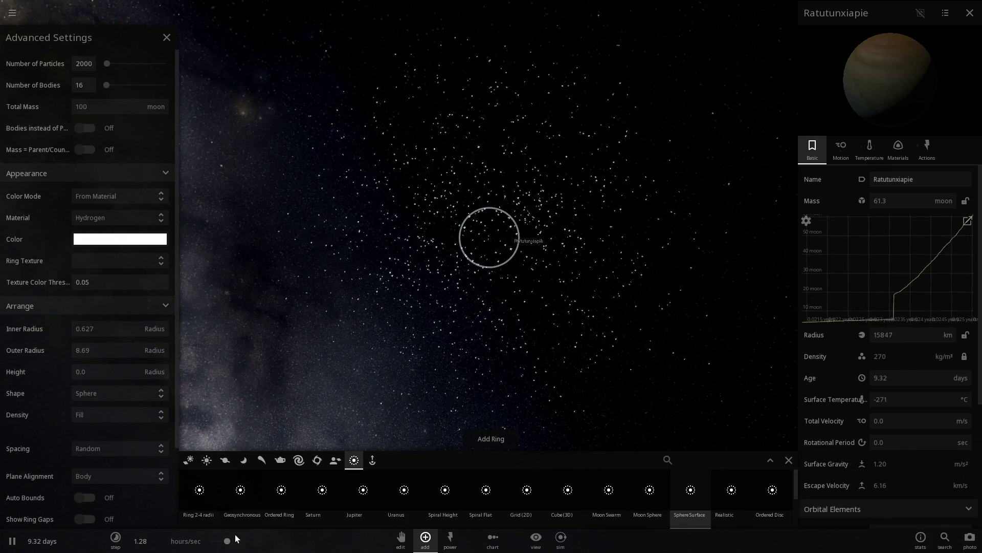
left_click_drag(228, 541, 229, 541)
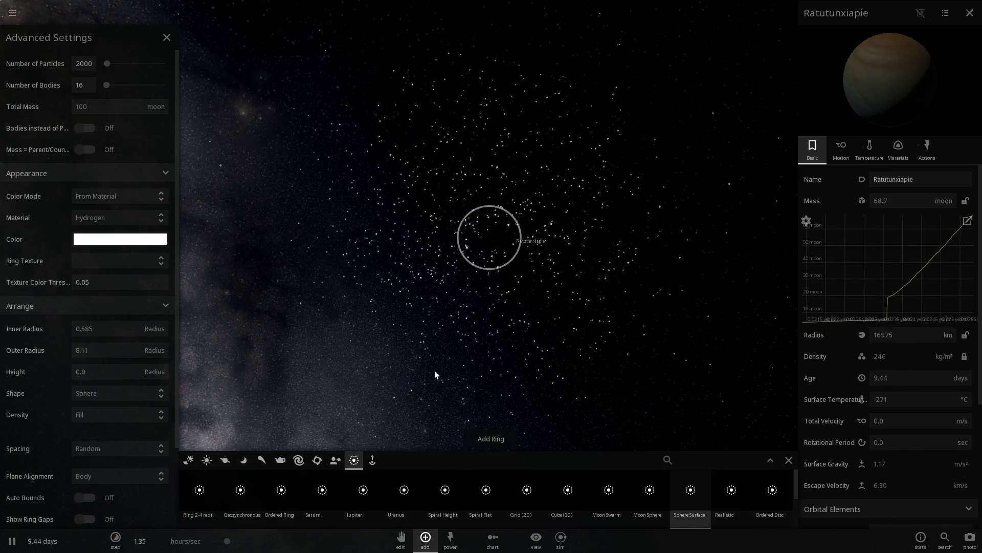
left_click_drag(389, 360, 443, 251)
scroll(489, 296, "up", 2)
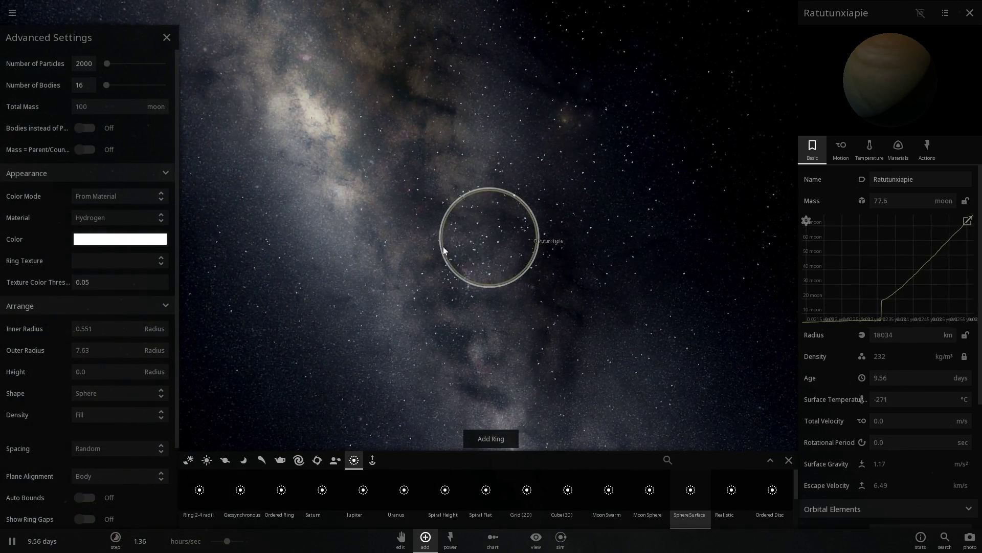
scroll(482, 271, "up", 3)
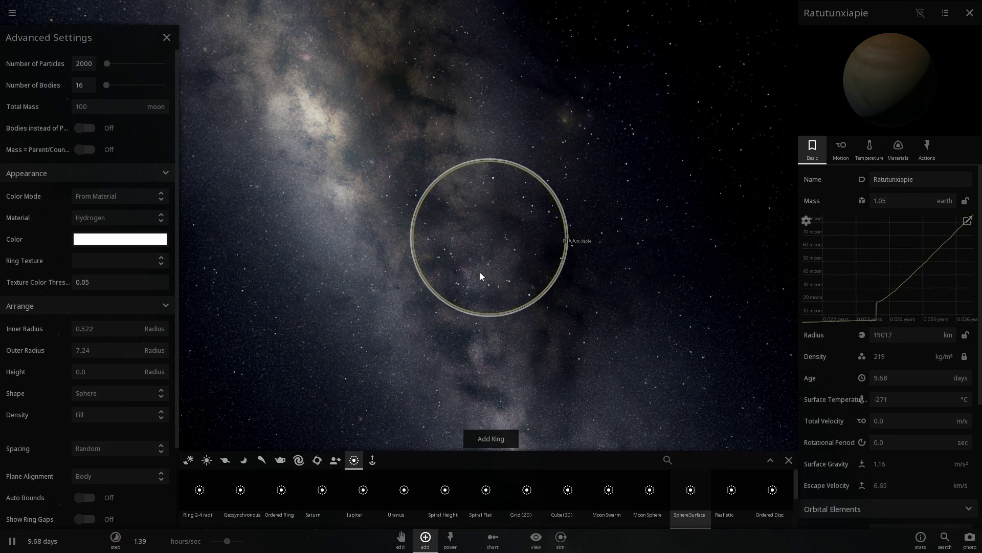
left_click_drag(483, 272, 399, 258)
scroll(409, 261, "down", 5)
left_click_drag(454, 277, 573, 285)
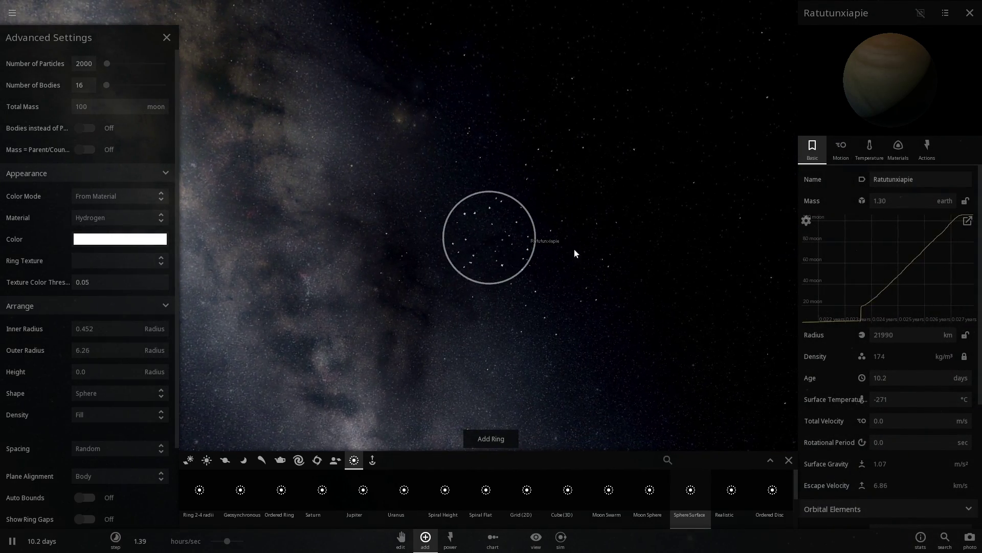
left_click_drag(574, 250, 596, 243)
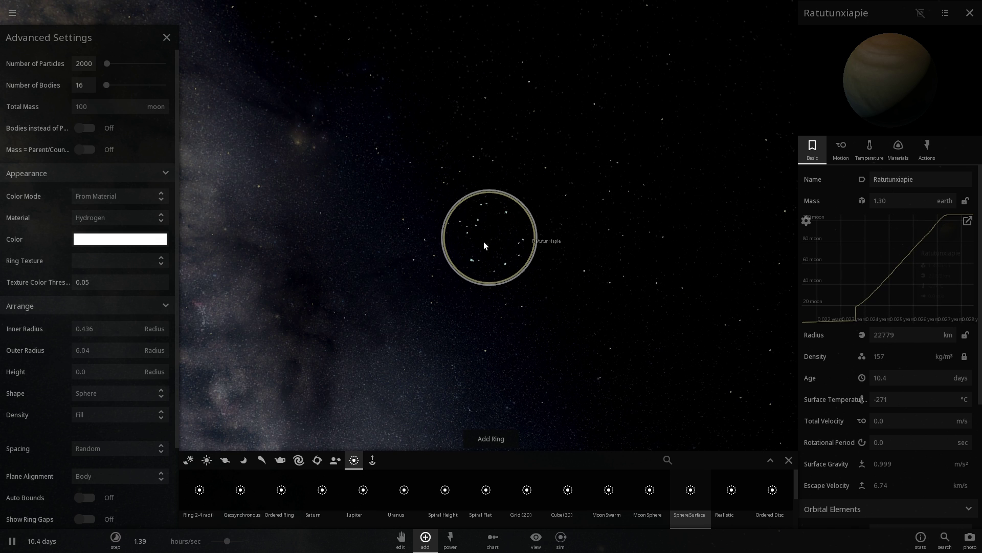
left_click(841, 149)
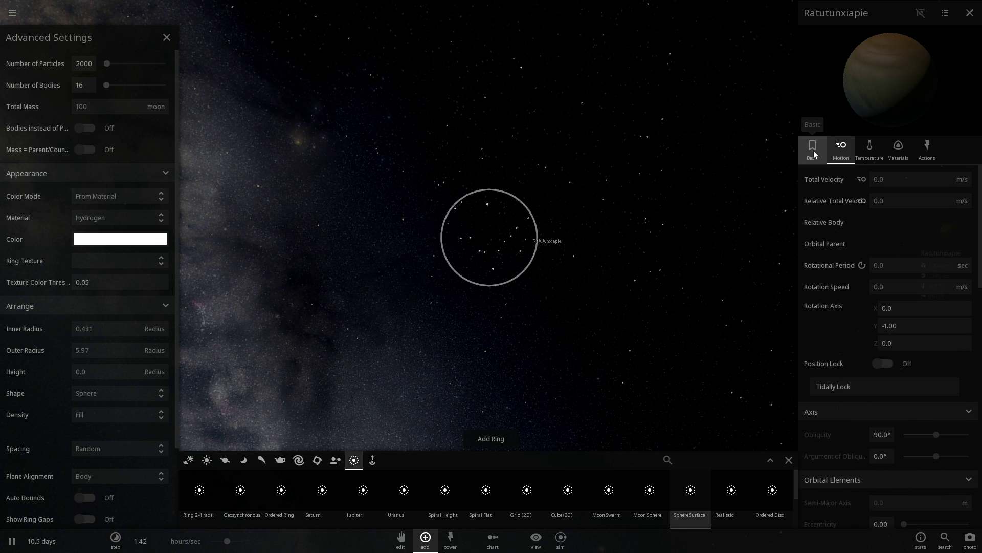
left_click(813, 150)
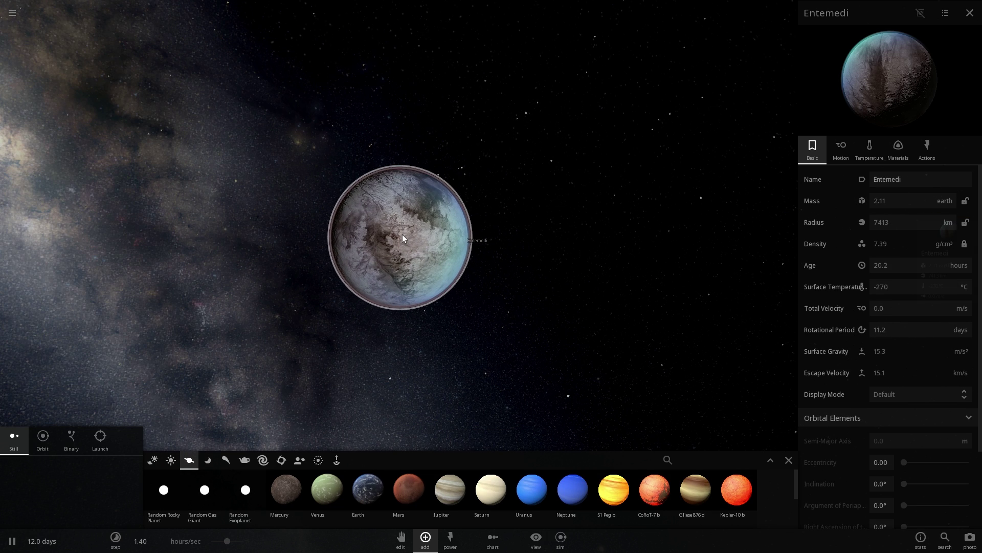
Raise the hydrogen share of the rocky planet Entemedi's composition to about 76% and return to its basic properties
left_click(898, 153)
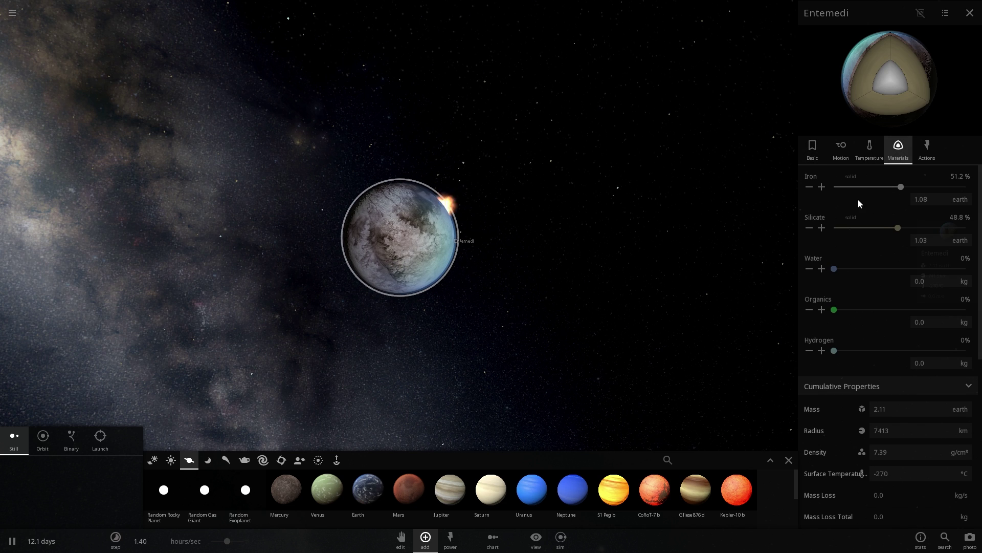
left_click_drag(835, 351, 936, 355)
scroll(520, 302, "down", 5)
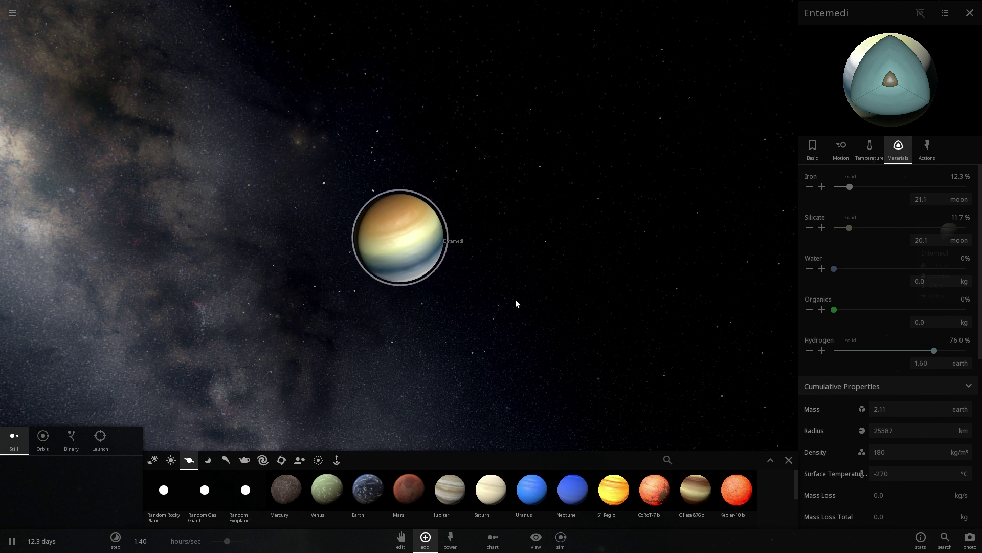
left_click(813, 151)
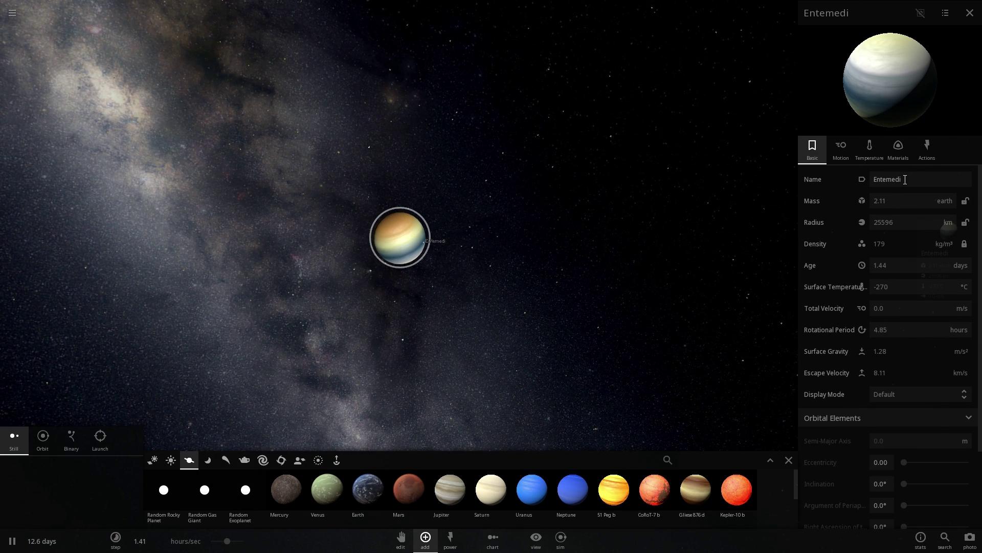
Add a Sphere Surface ring of hydrogen with total mass 10 earth, inner radius 1.5 and outer radius 10 around the planet Entemedi
left_click_drag(582, 216, 416, 240)
scroll(519, 223, "down", 3)
scroll(416, 239, "up", 2)
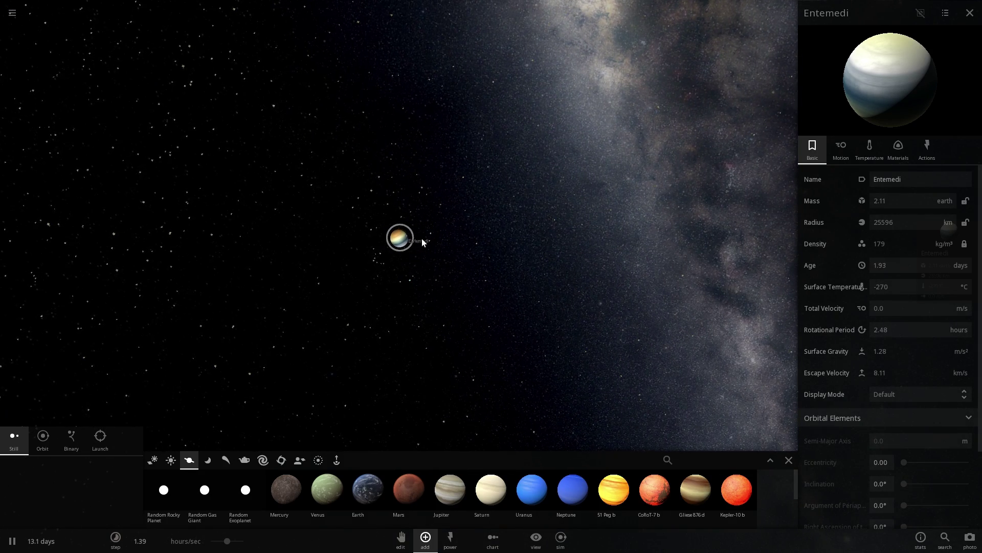
scroll(465, 231, "down", 2)
scroll(465, 231, "down", 3)
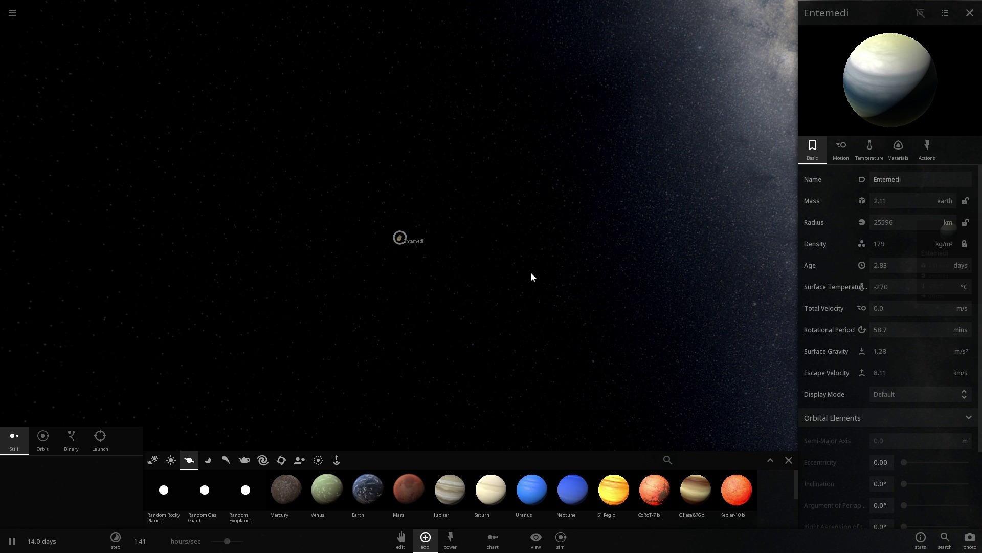
scroll(406, 238, "up", 5)
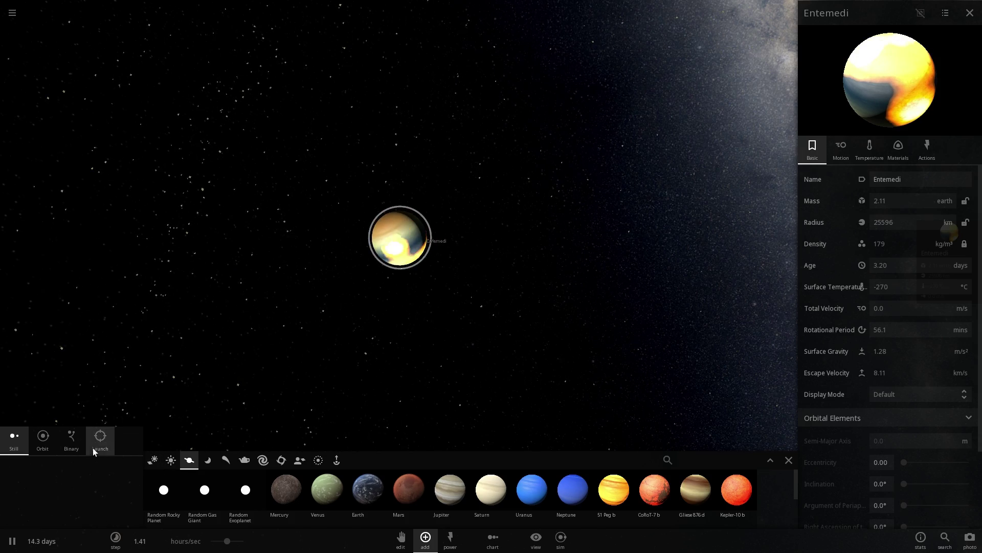
left_click(318, 460)
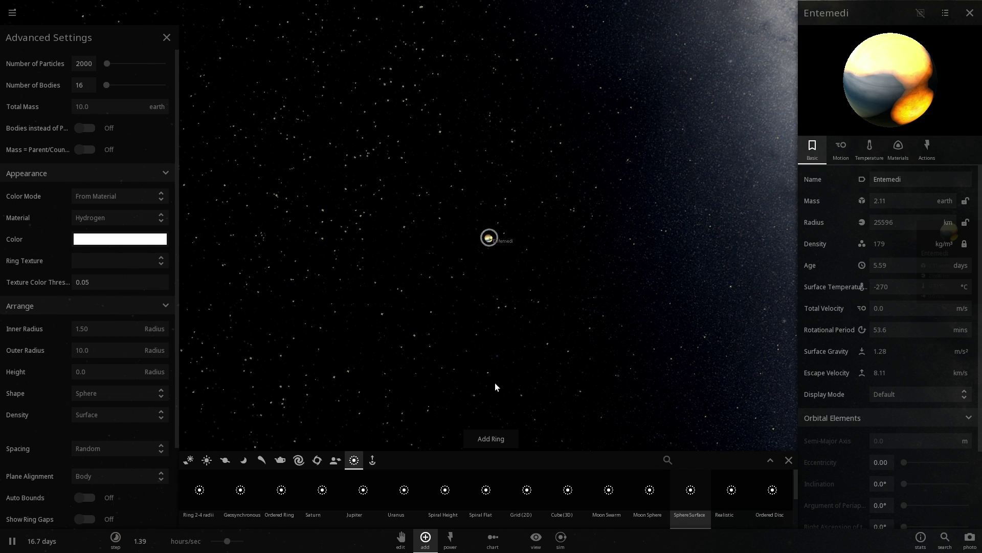
left_click(489, 437)
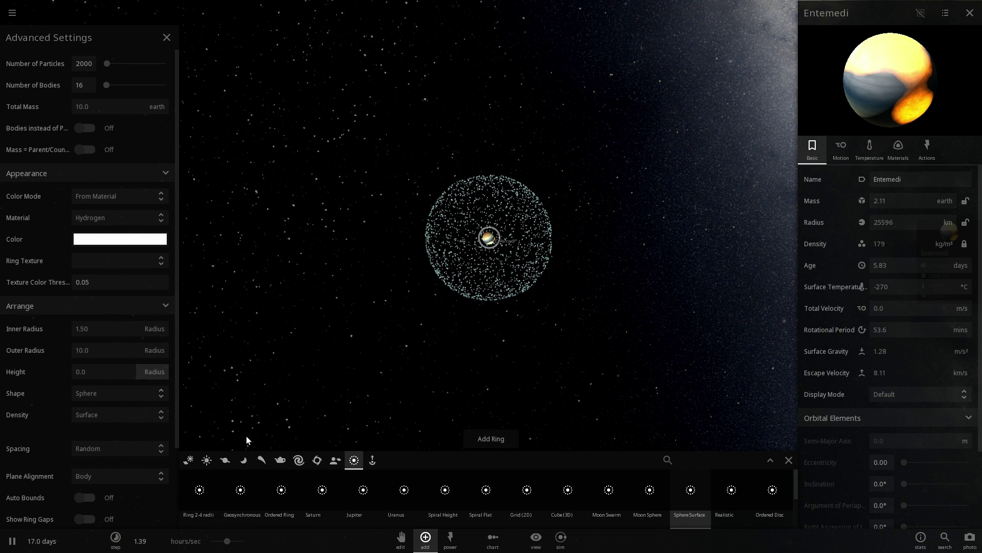
Add another hydrogen ring with its density set to Fill around the planet and show the planet's mass graph
left_click(118, 414)
left_click(104, 401)
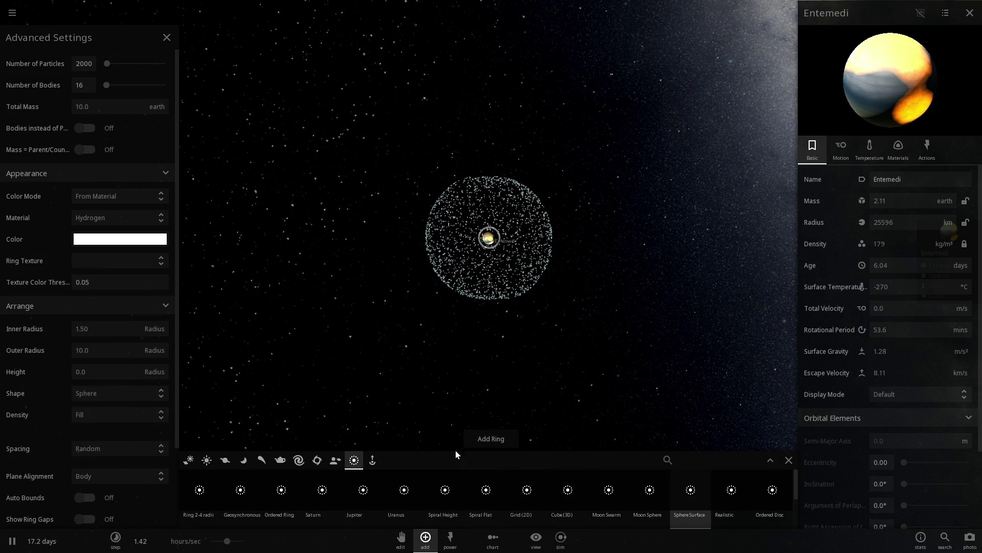
left_click(493, 439)
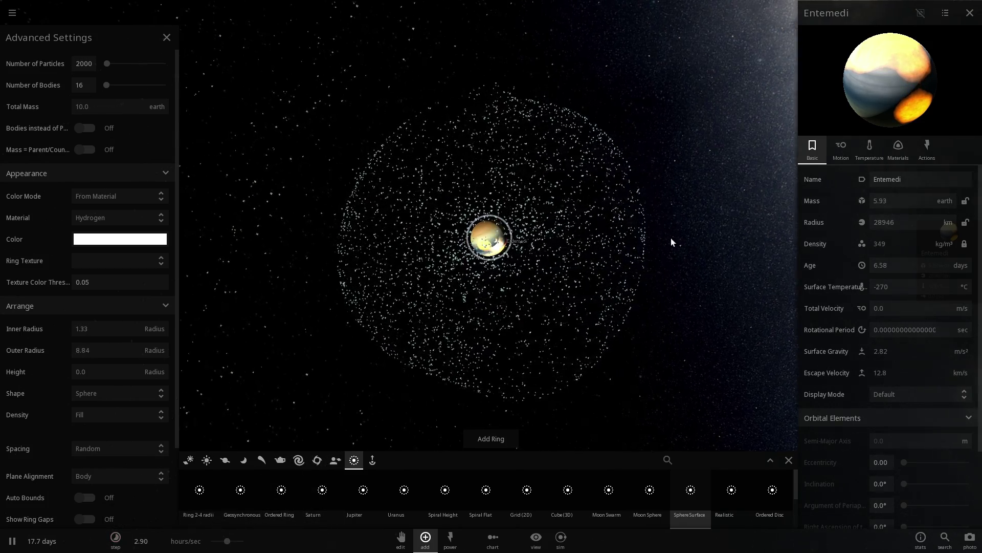
left_click(862, 201)
scroll(539, 264, "down", 3)
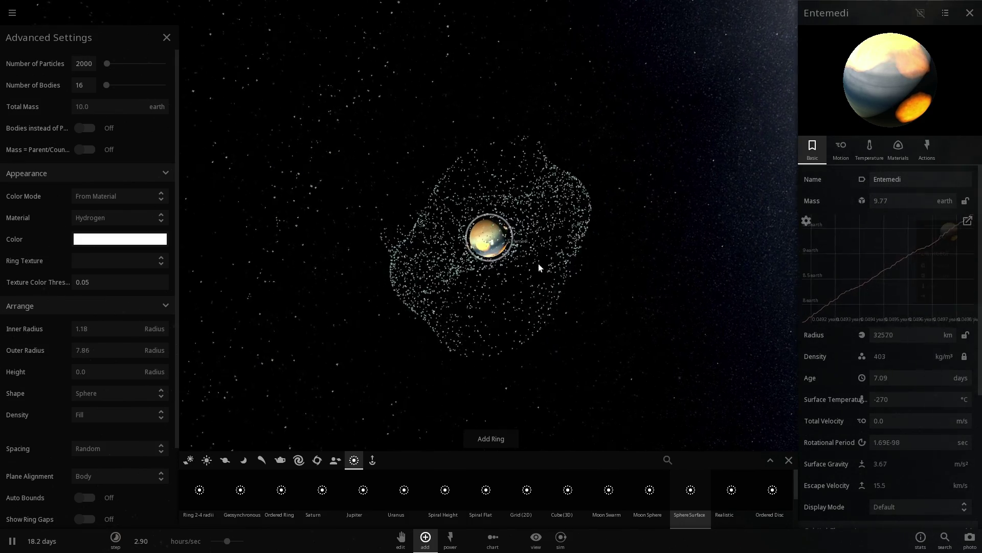